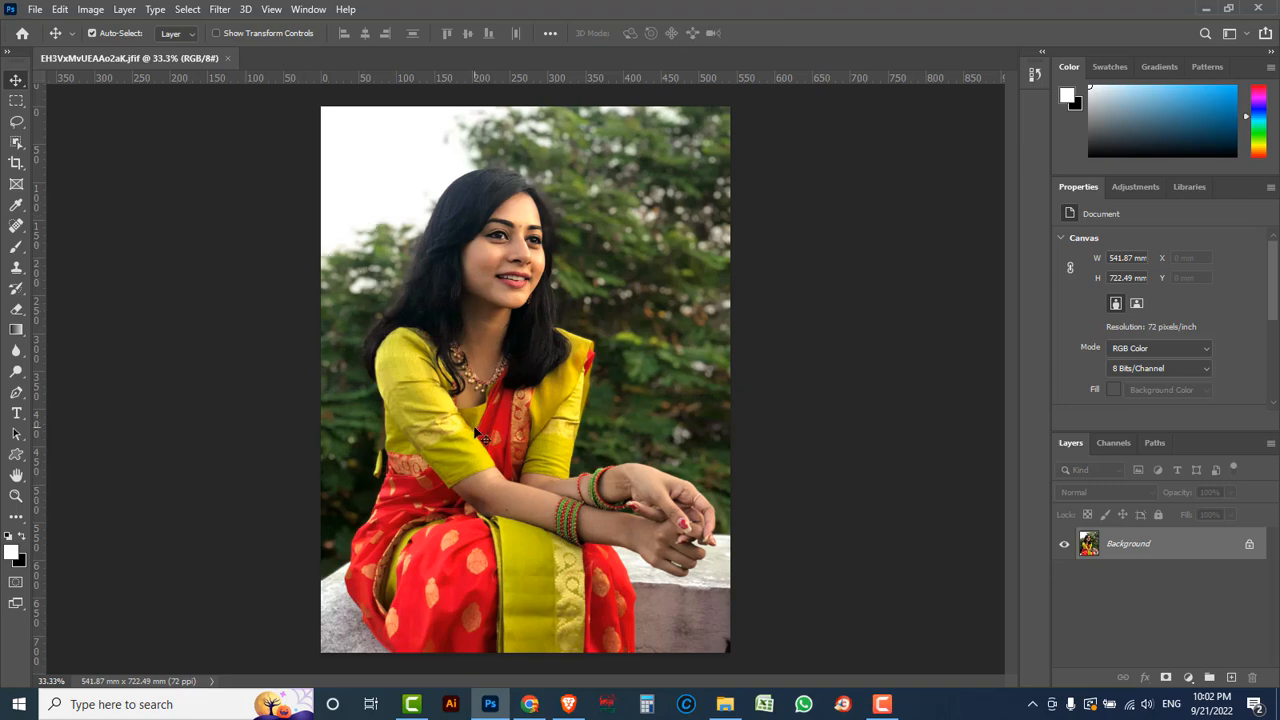
# Select the woman by framing her with the Object Selection tool in Rectangle mode.
pyautogui.click(18, 144)
pyautogui.rightClick(20, 146)
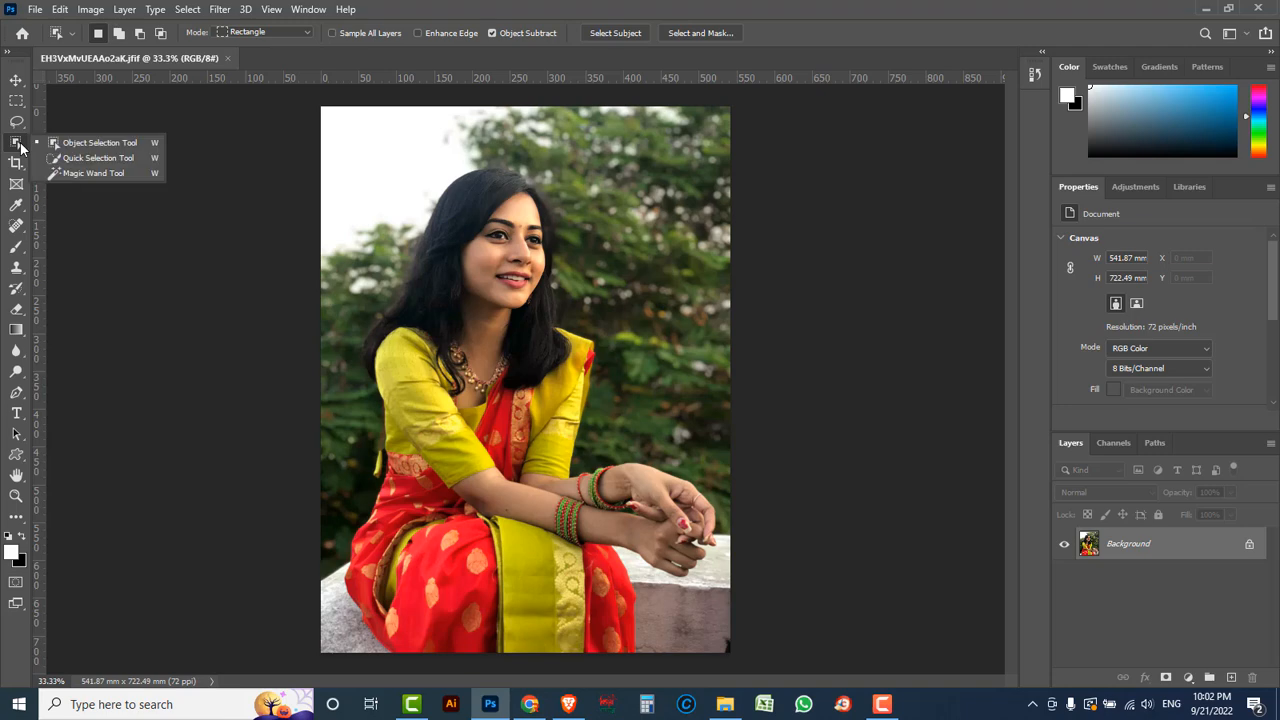
pyautogui.click(83, 148)
pyautogui.moveTo(329, 141); pyautogui.dragTo(744, 657)
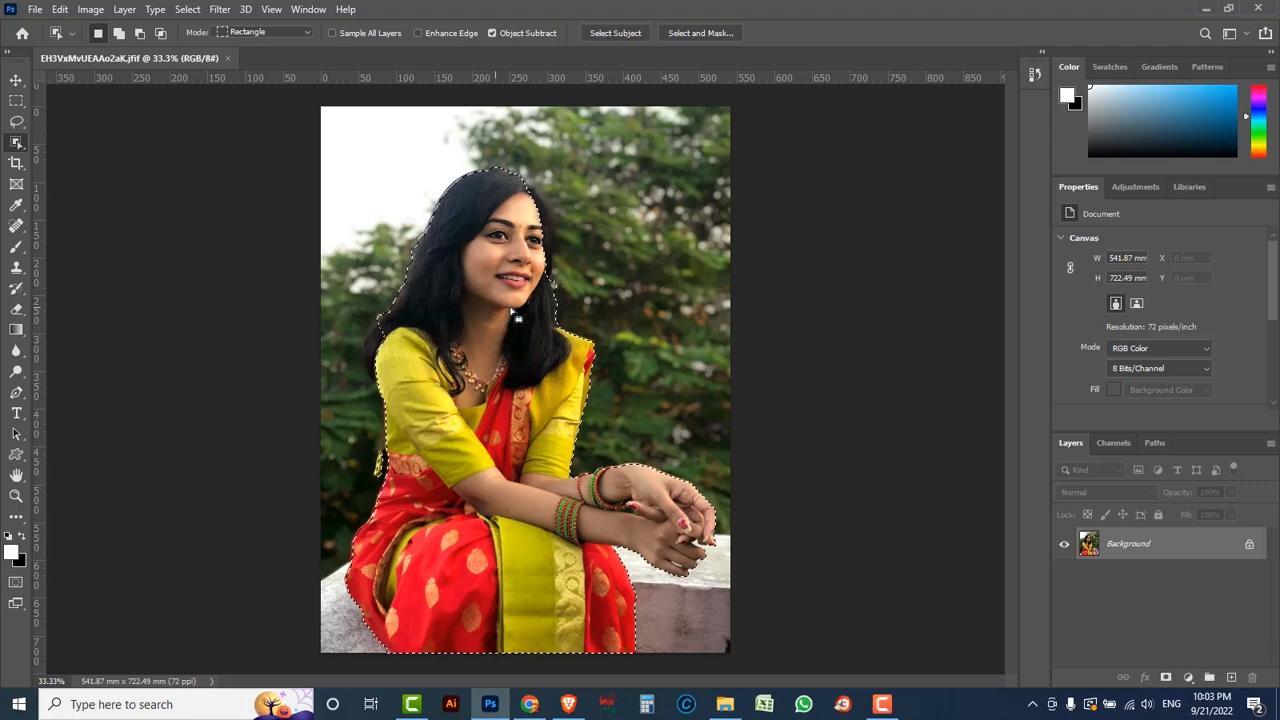
# Add the missed hair above her shoulder and beside her face to the selection with the Lasso tool.
pyautogui.scroll(1, 517, 318)
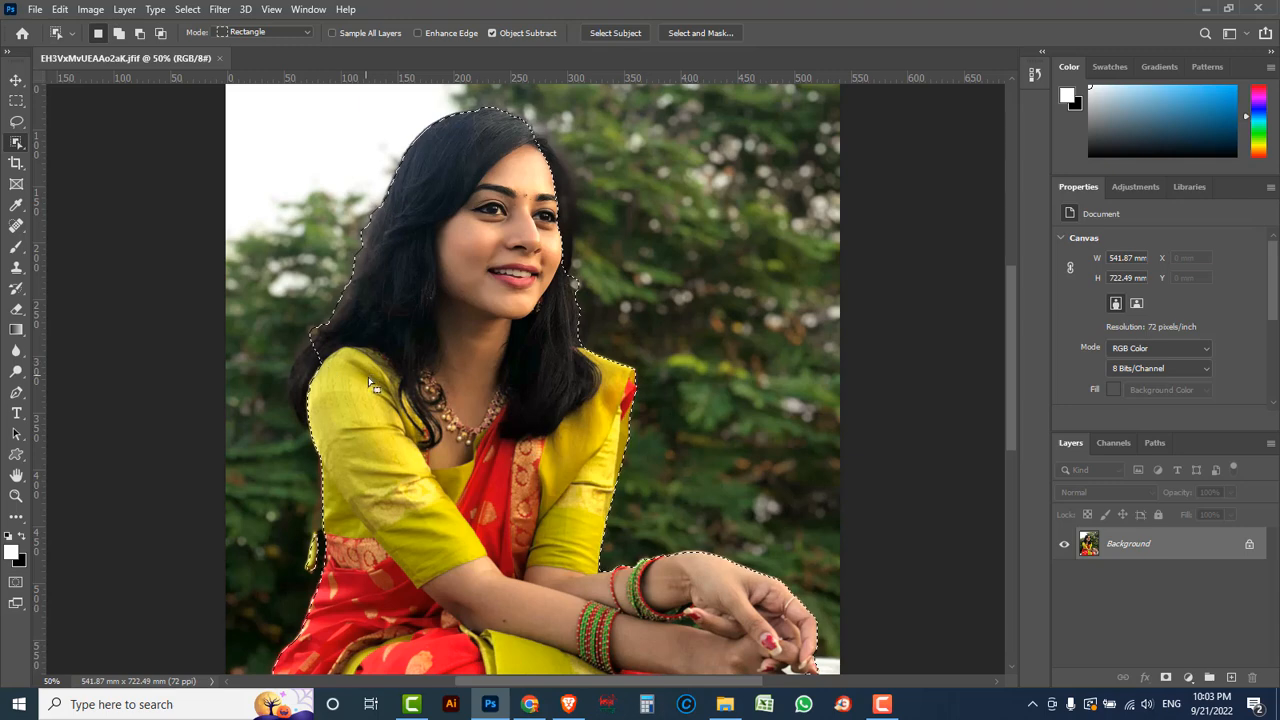
pyautogui.moveTo(16, 121); pyautogui.dragTo(84, 128)
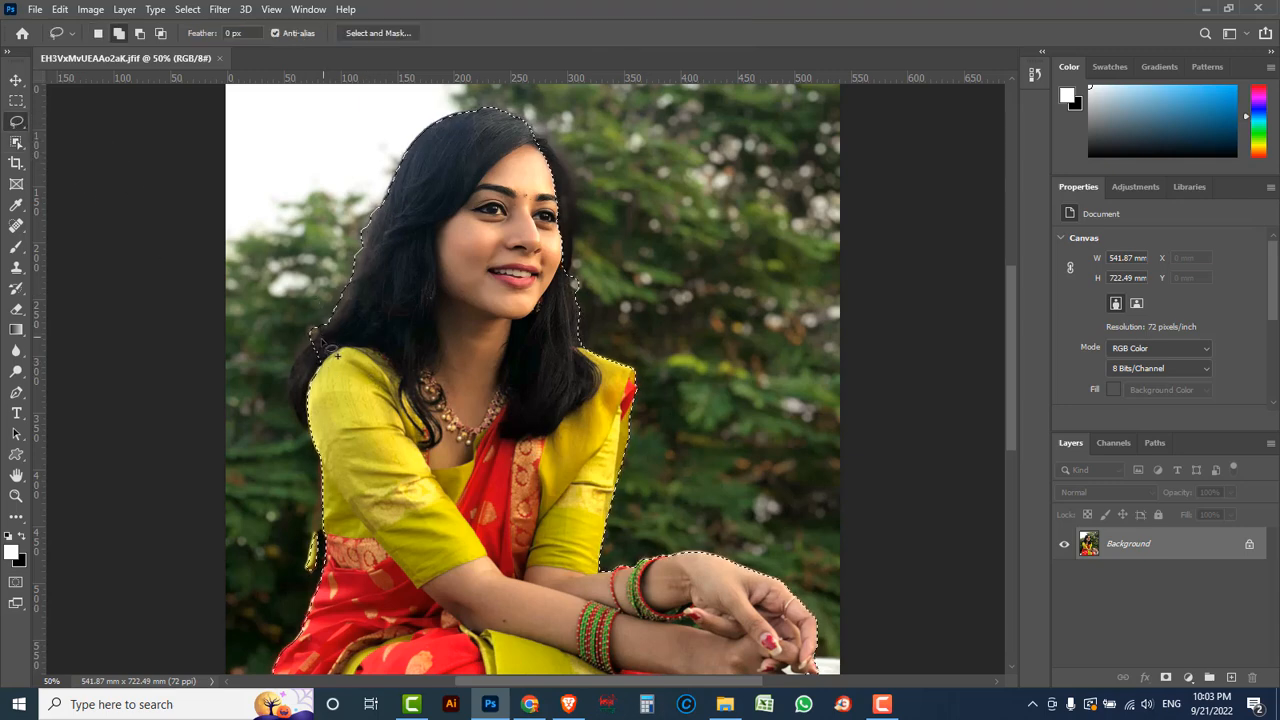
pyautogui.moveTo(314, 334)
pyautogui.mouseDown()
pyautogui.moveTo(290, 405)
pyautogui.moveTo(322, 446)
pyautogui.moveTo(345, 448)
pyautogui.mouseUp()
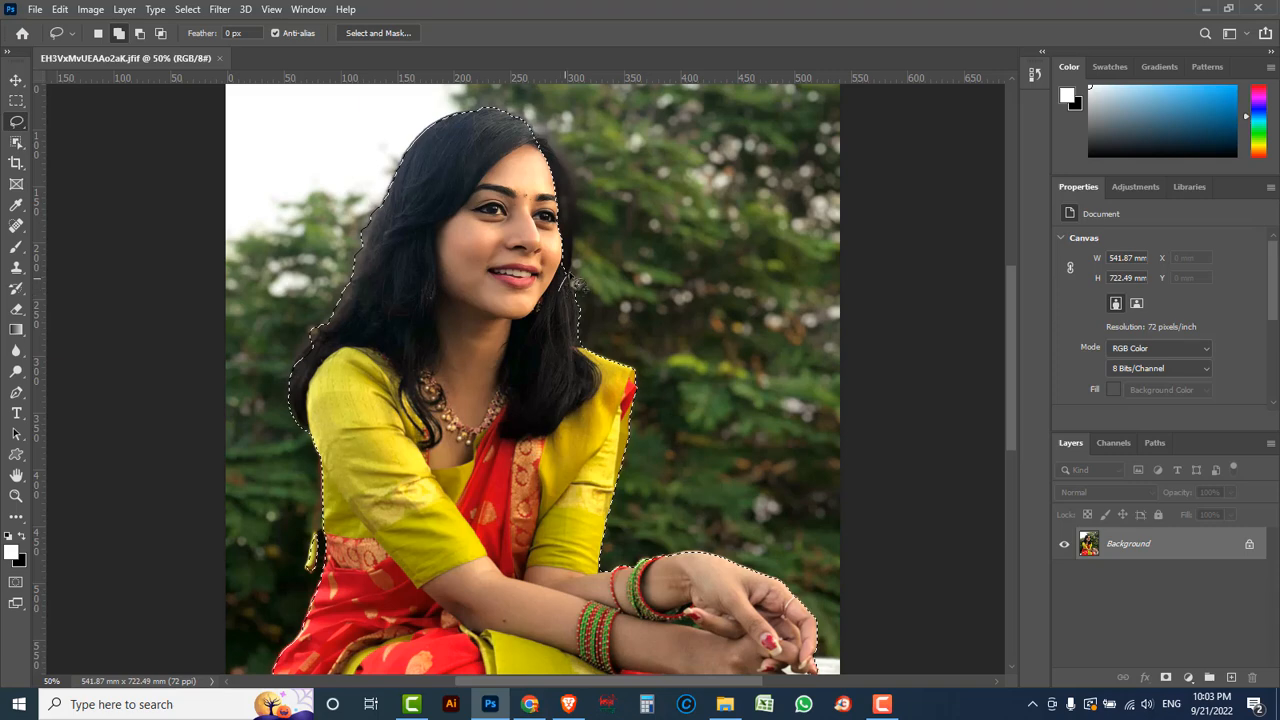
pyautogui.moveTo(578, 245)
pyautogui.mouseDown()
pyautogui.moveTo(590, 200)
pyautogui.moveTo(572, 168)
pyautogui.moveTo(515, 128)
pyautogui.mouseUp()
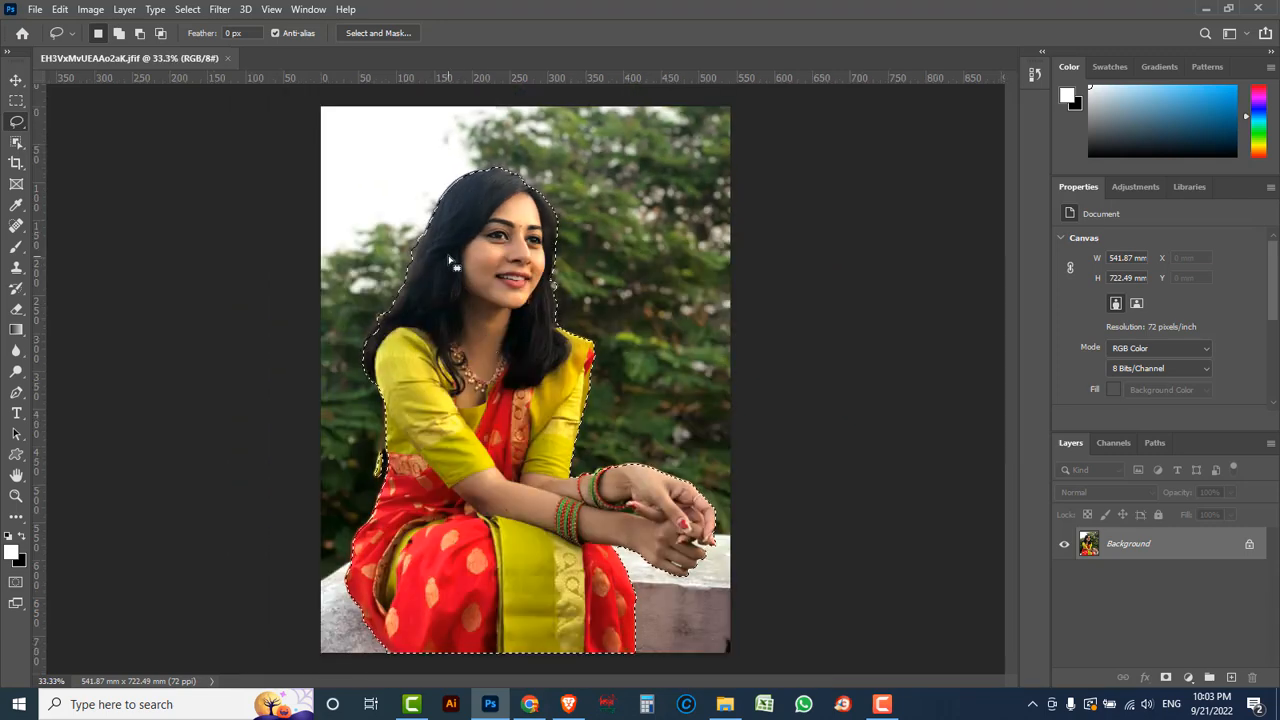
# Clear the selection and select the woman again automatically with Select Subject.
pyautogui.click(187, 9)
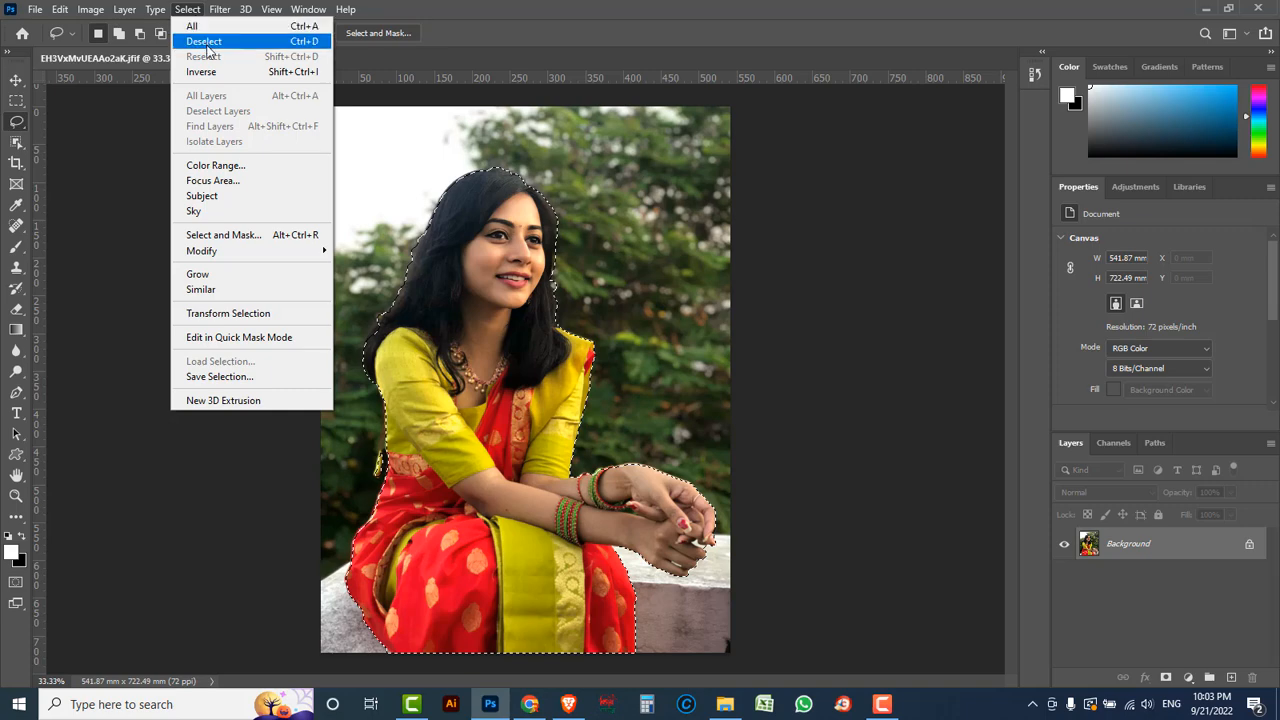
pyautogui.click(203, 41)
pyautogui.press('w')
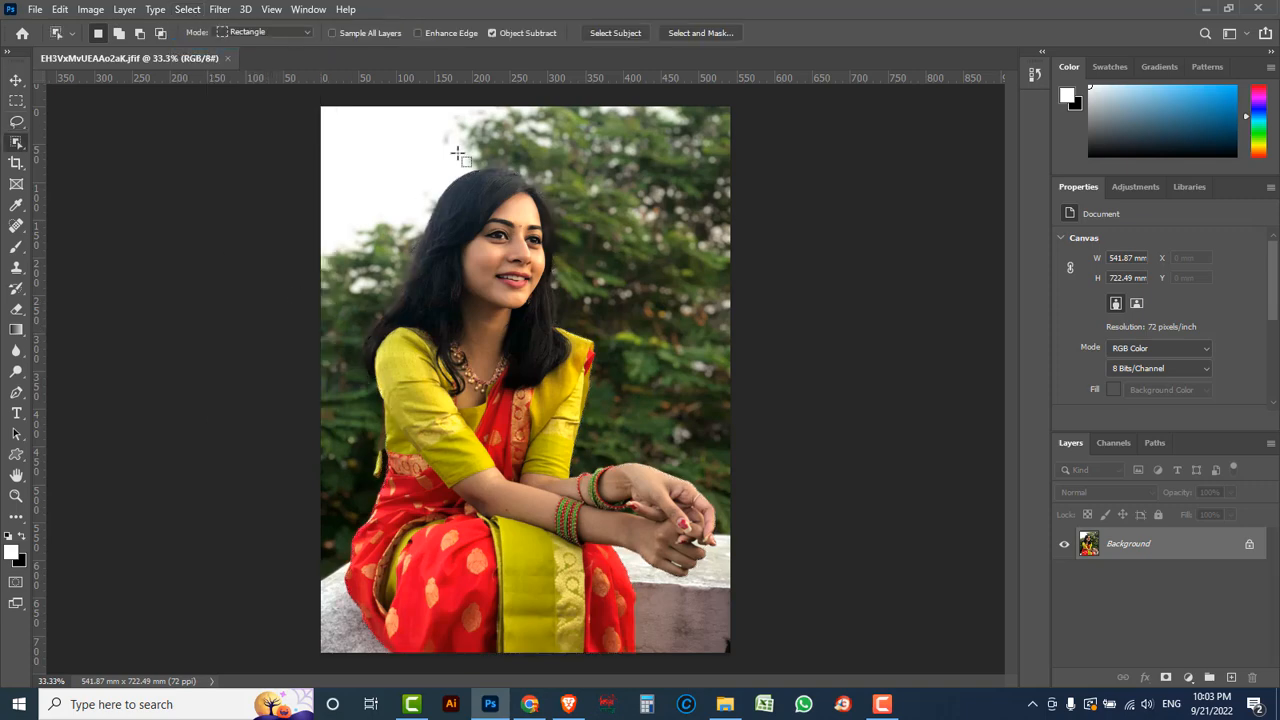
pyautogui.click(628, 32)
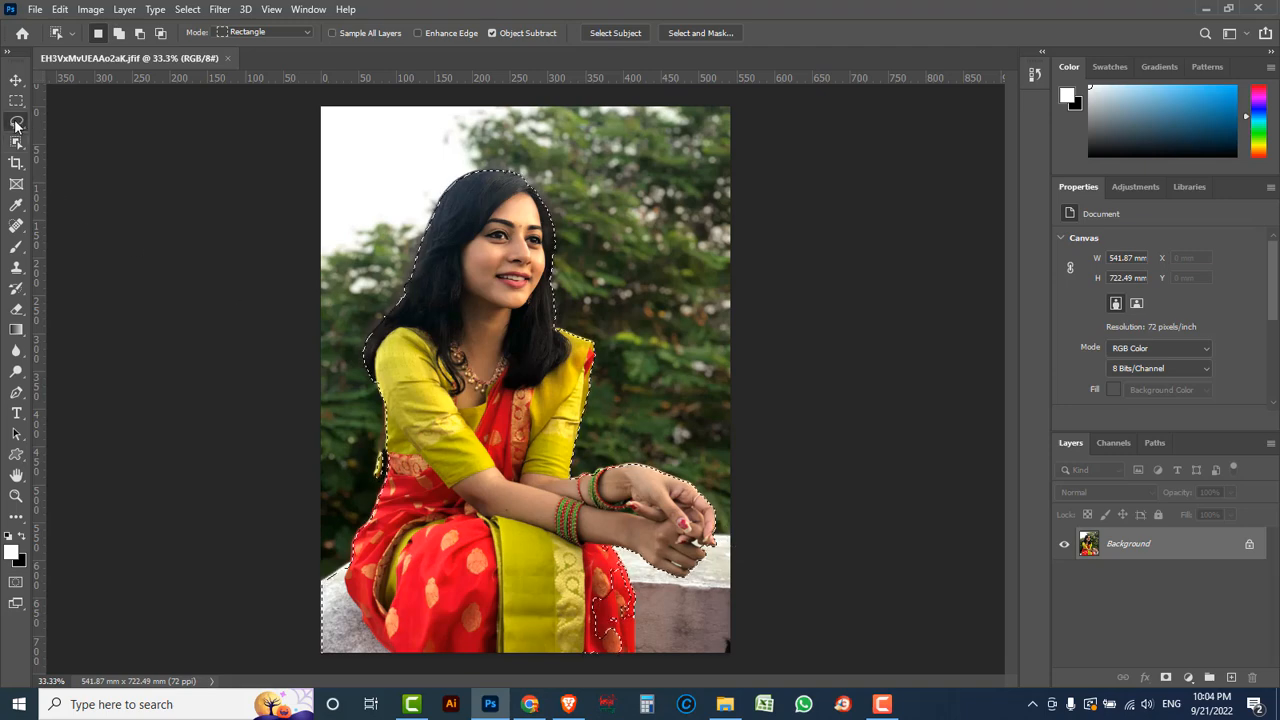
# Add the stone ledge under her hands and the missed part of the saree to the selection with the Lasso tool.
pyautogui.moveTo(16, 121); pyautogui.dragTo(72, 127)
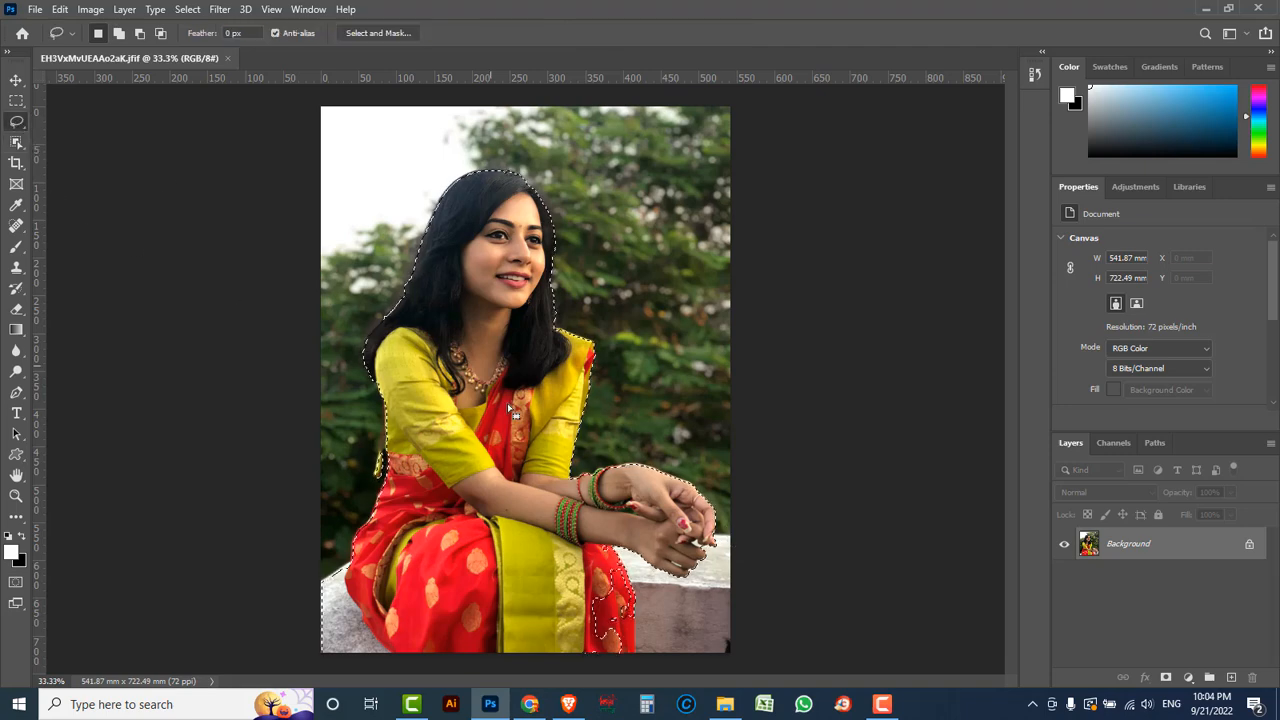
pyautogui.press('shift')
pyautogui.moveTo(712, 545)
pyautogui.mouseDown()
pyautogui.moveTo(742, 534)
pyautogui.moveTo(788, 602)
pyautogui.moveTo(729, 661)
pyautogui.moveTo(608, 674)
pyautogui.moveTo(506, 654)
pyautogui.moveTo(485, 598)
pyautogui.moveTo(598, 546)
pyautogui.mouseUp()
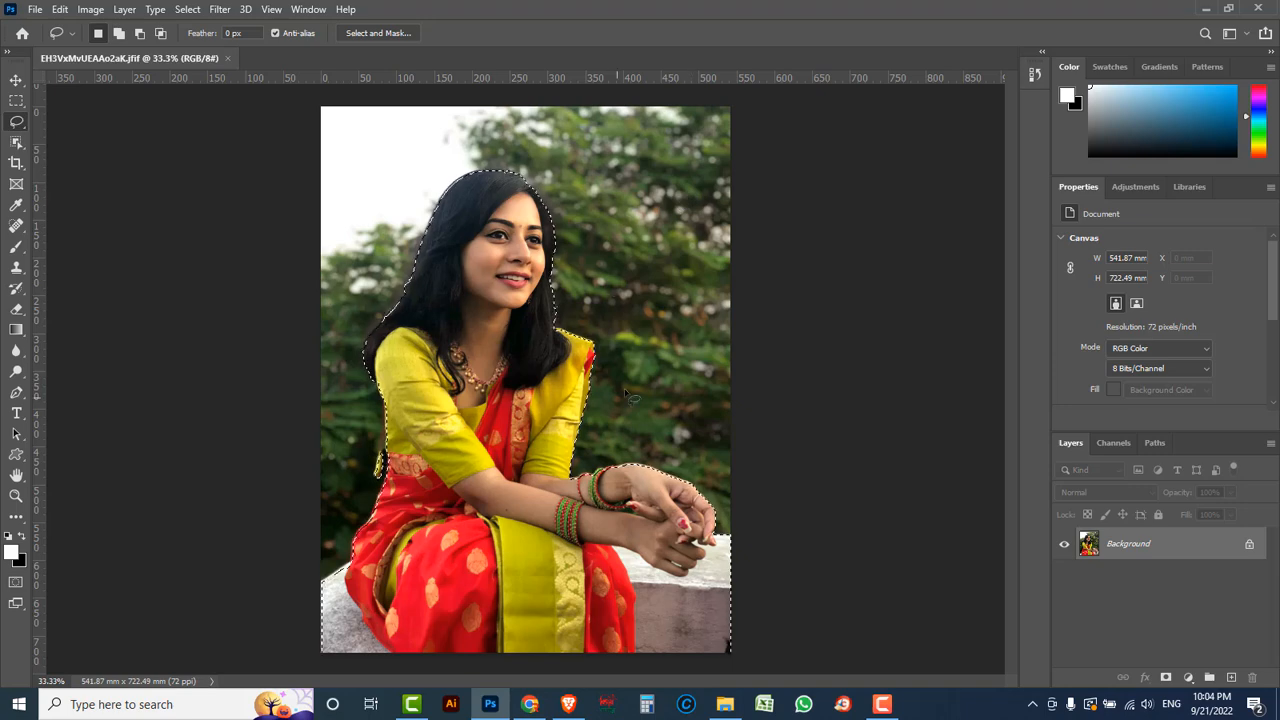
# Copy the selection to a new layer and check the cutout by toggling the Background layer's visibility.
pyautogui.hotkey('ctrl', 'shift', 'alt', 'n')
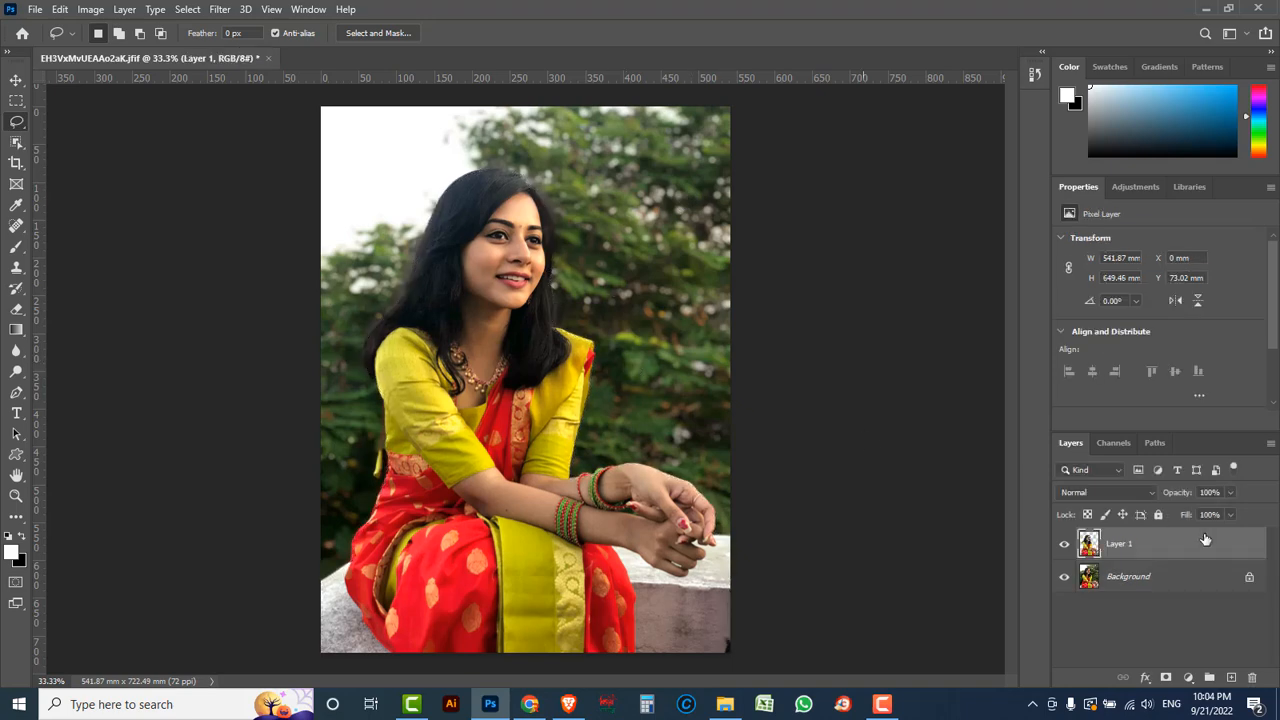
pyautogui.click(1064, 578)
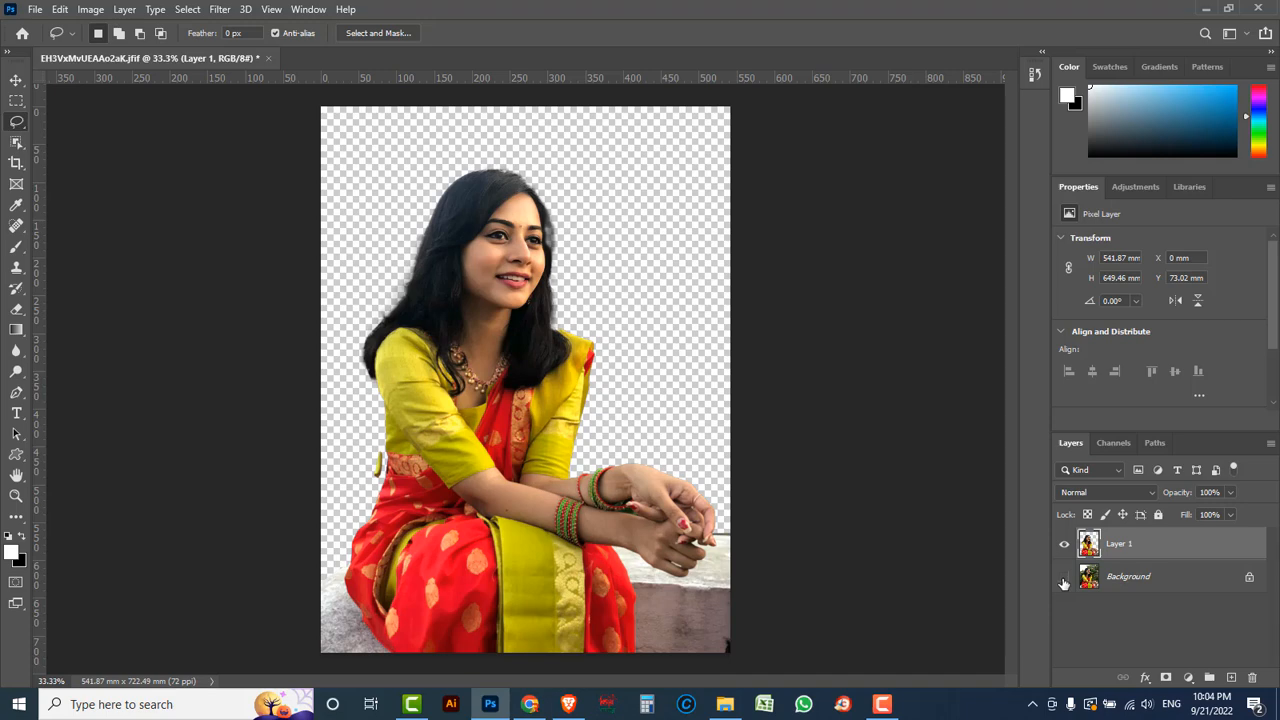
pyautogui.click(1064, 577)
pyautogui.click(1064, 578)
pyautogui.click(1064, 578)
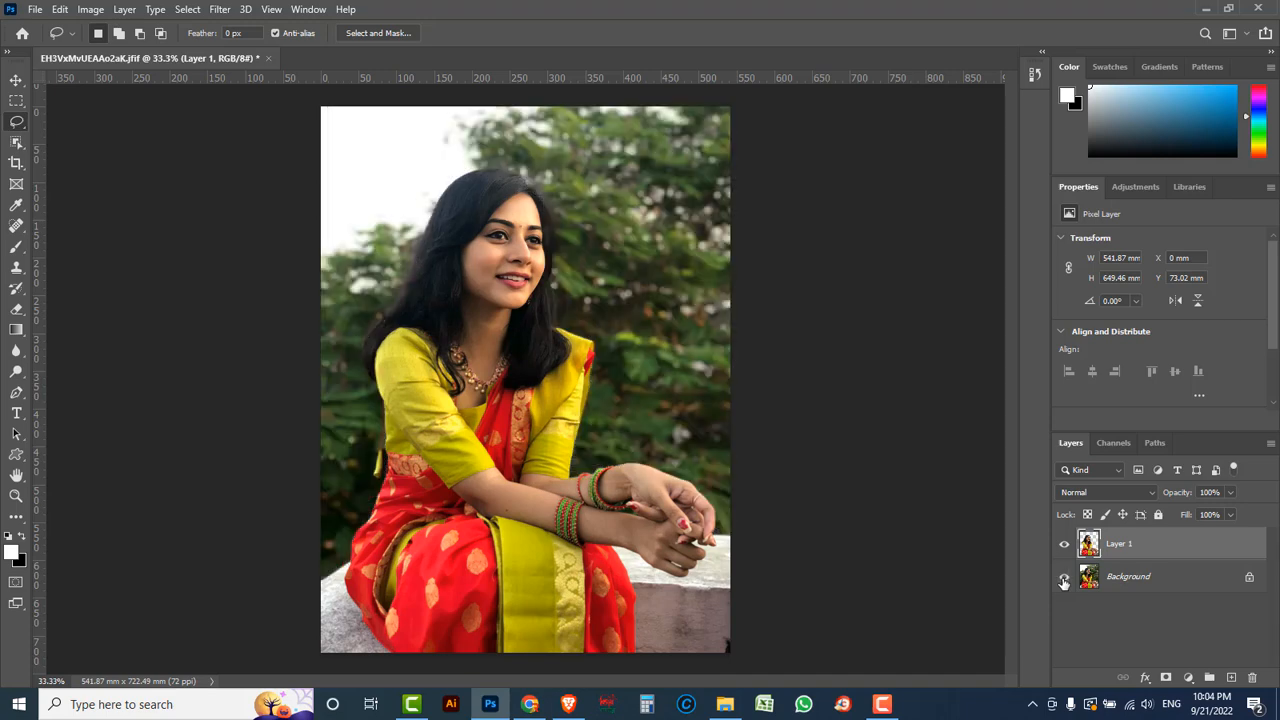
# Apply a Gaussian Blur with a radius of 27.7 pixels to the Background layer.
pyautogui.click(1179, 578)
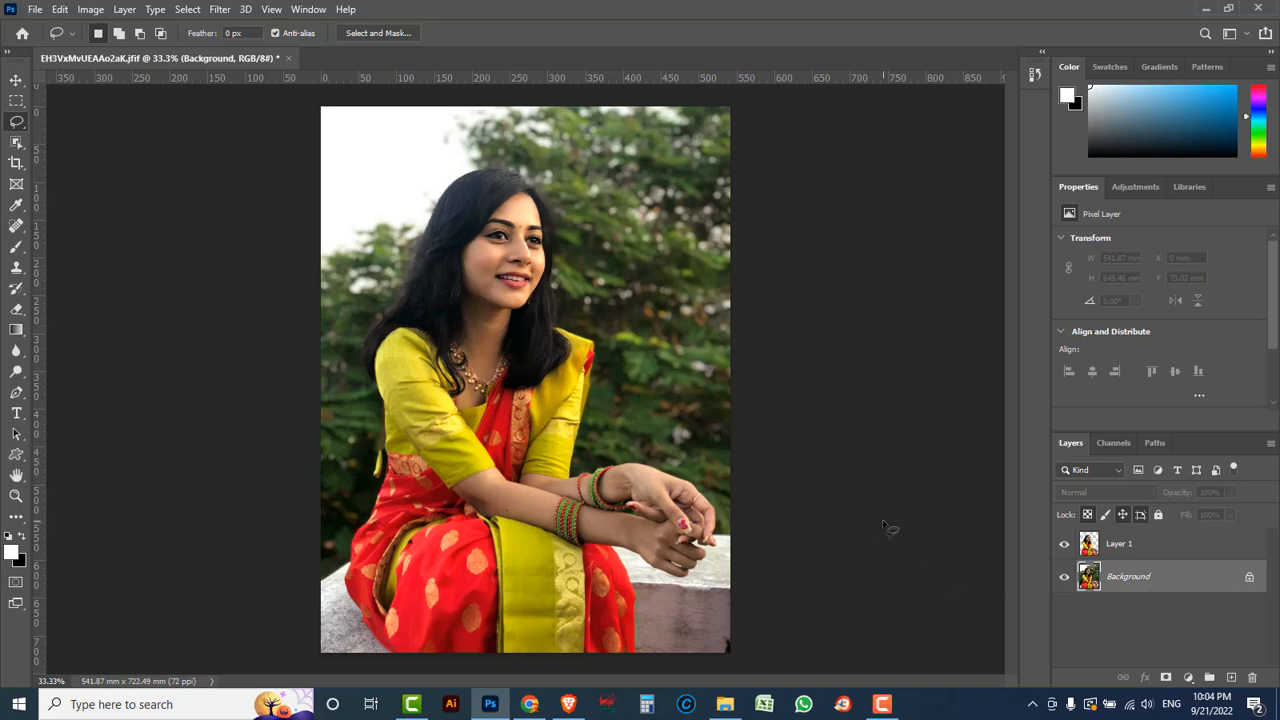
pyautogui.click(220, 10)
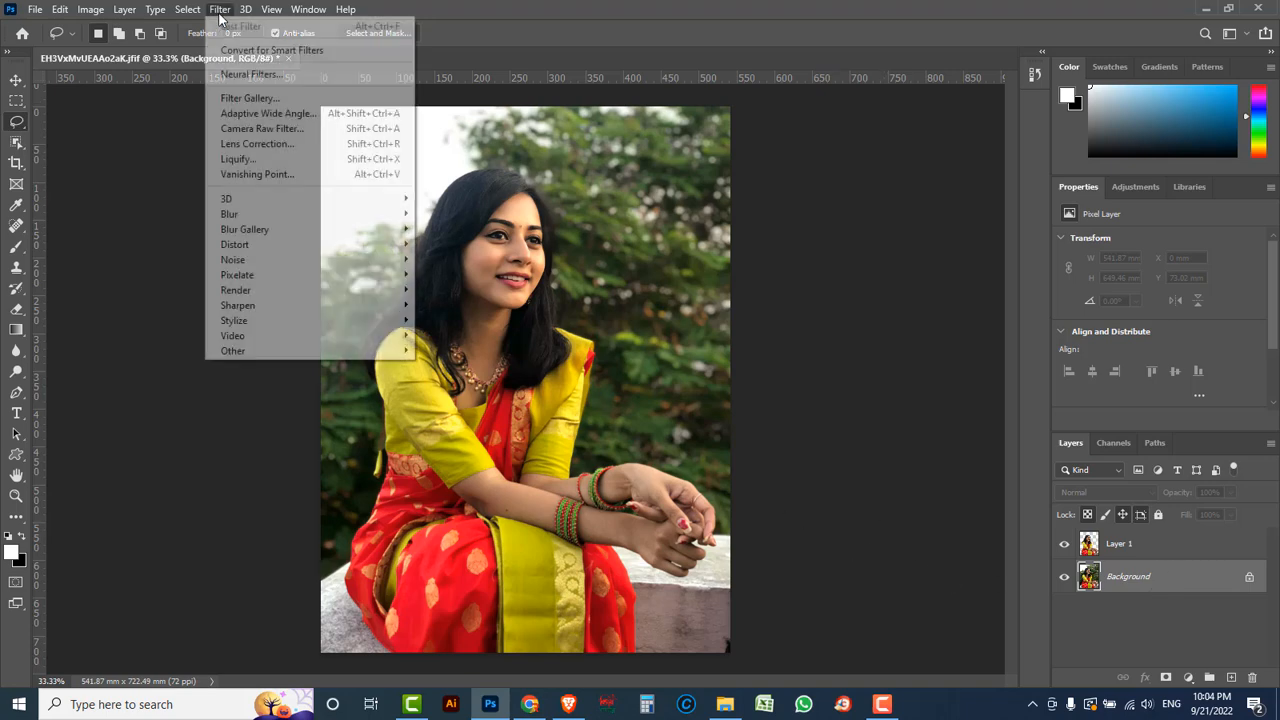
pyautogui.moveTo(228, 216)
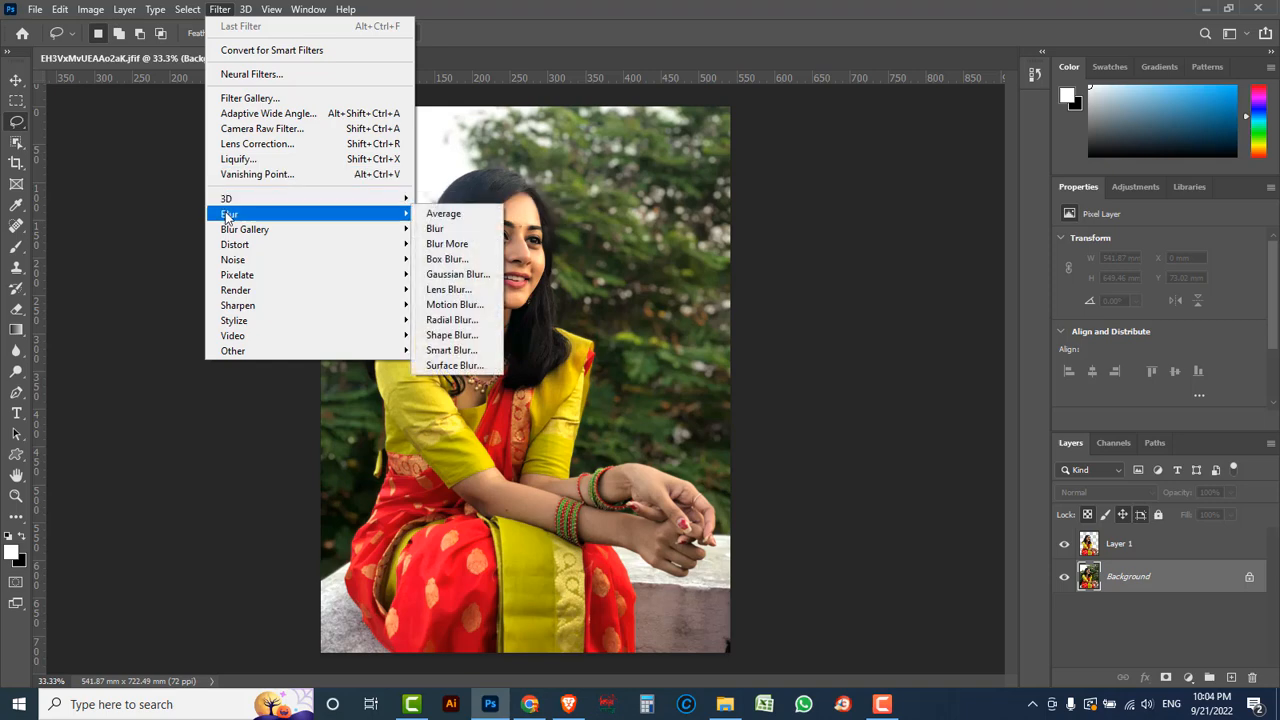
pyautogui.click(458, 274)
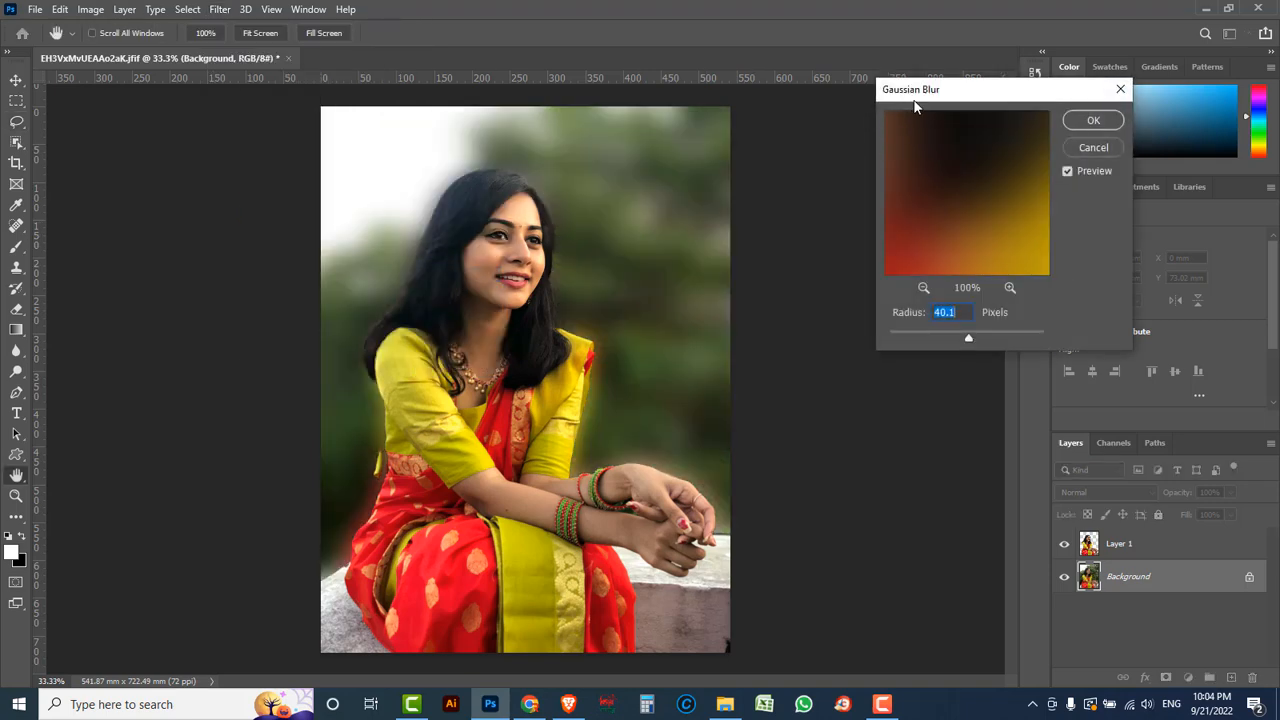
pyautogui.moveTo(928, 95); pyautogui.dragTo(797, 114)
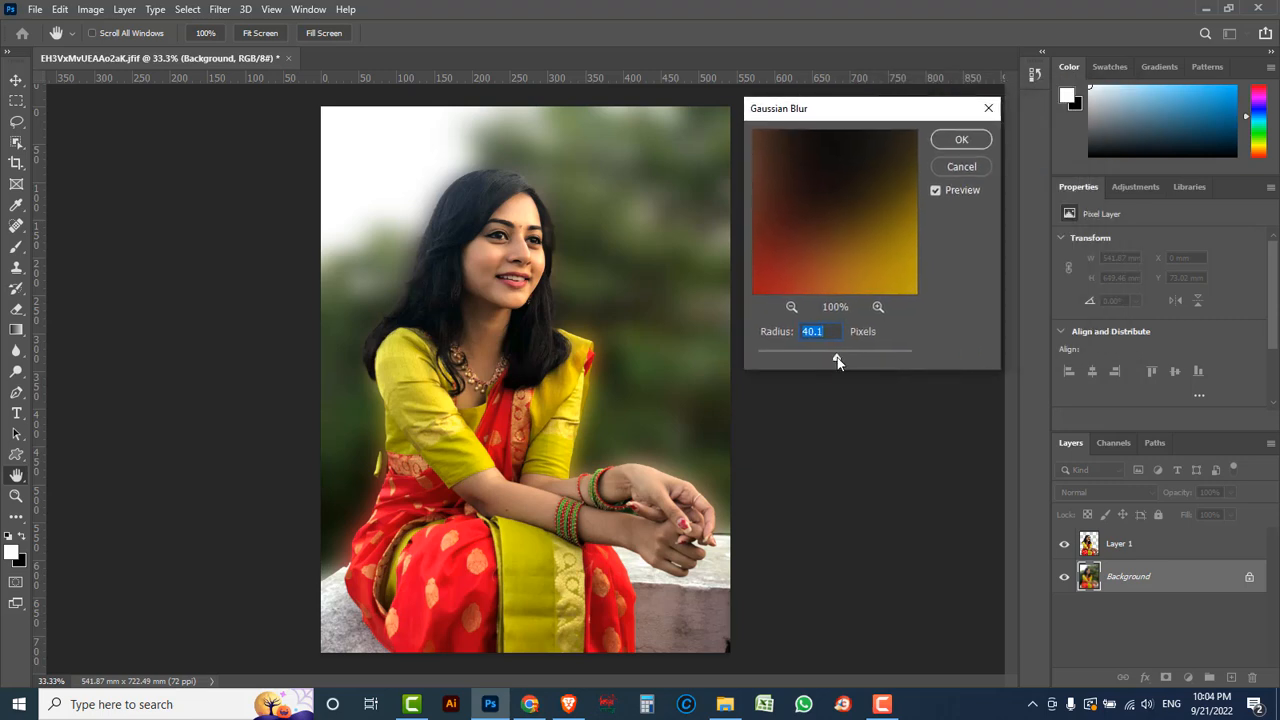
pyautogui.moveTo(837, 361); pyautogui.dragTo(836, 362)
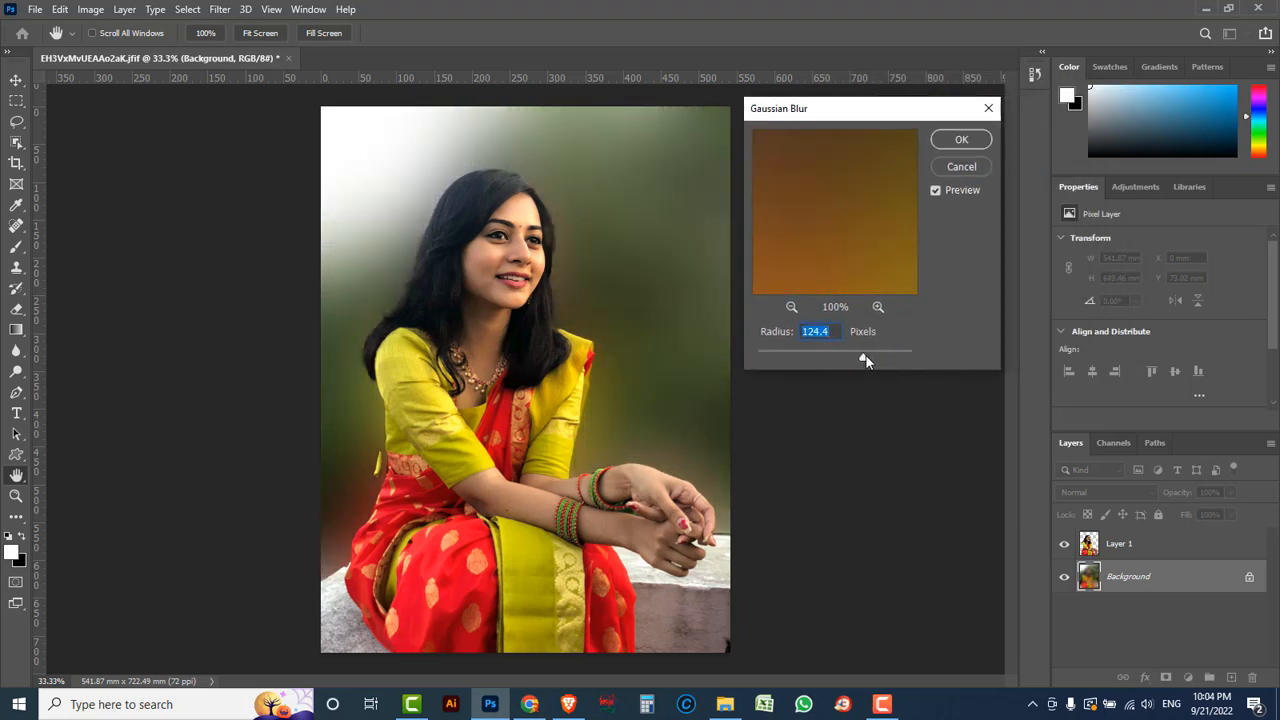
pyautogui.moveTo(865, 357); pyautogui.dragTo(810, 361)
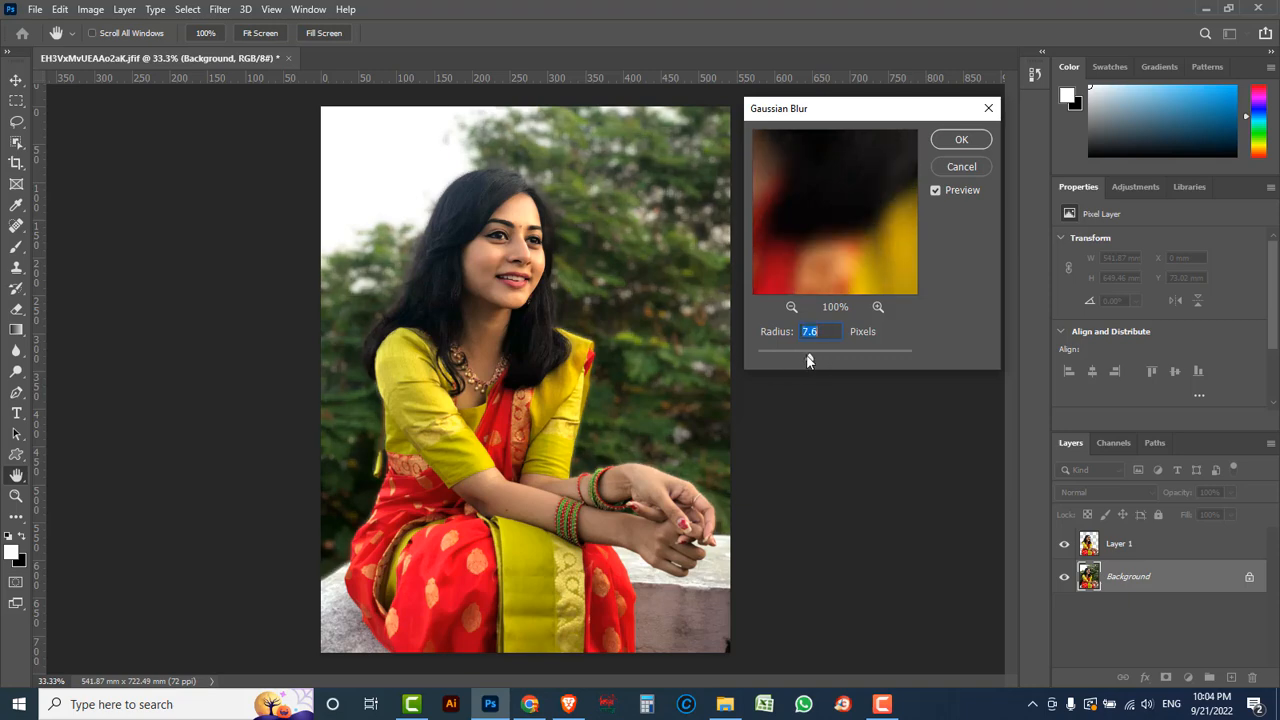
pyautogui.moveTo(820, 360); pyautogui.dragTo(829, 362)
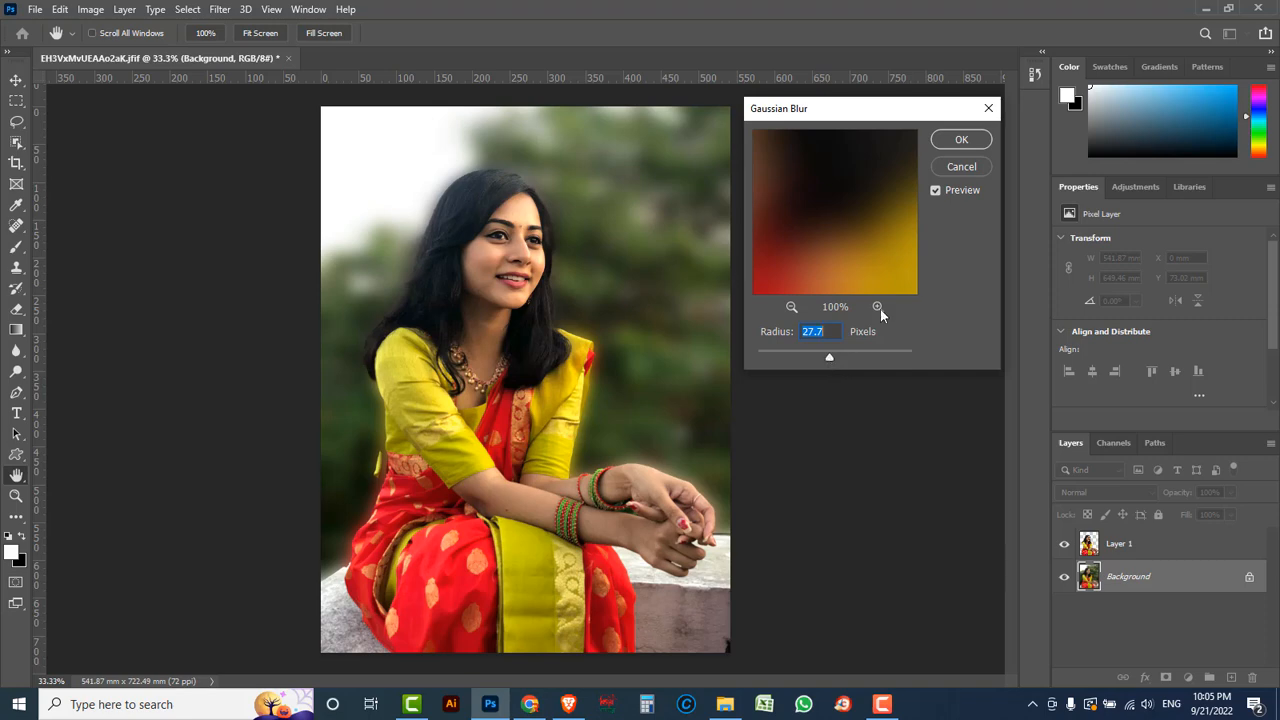
pyautogui.click(961, 139)
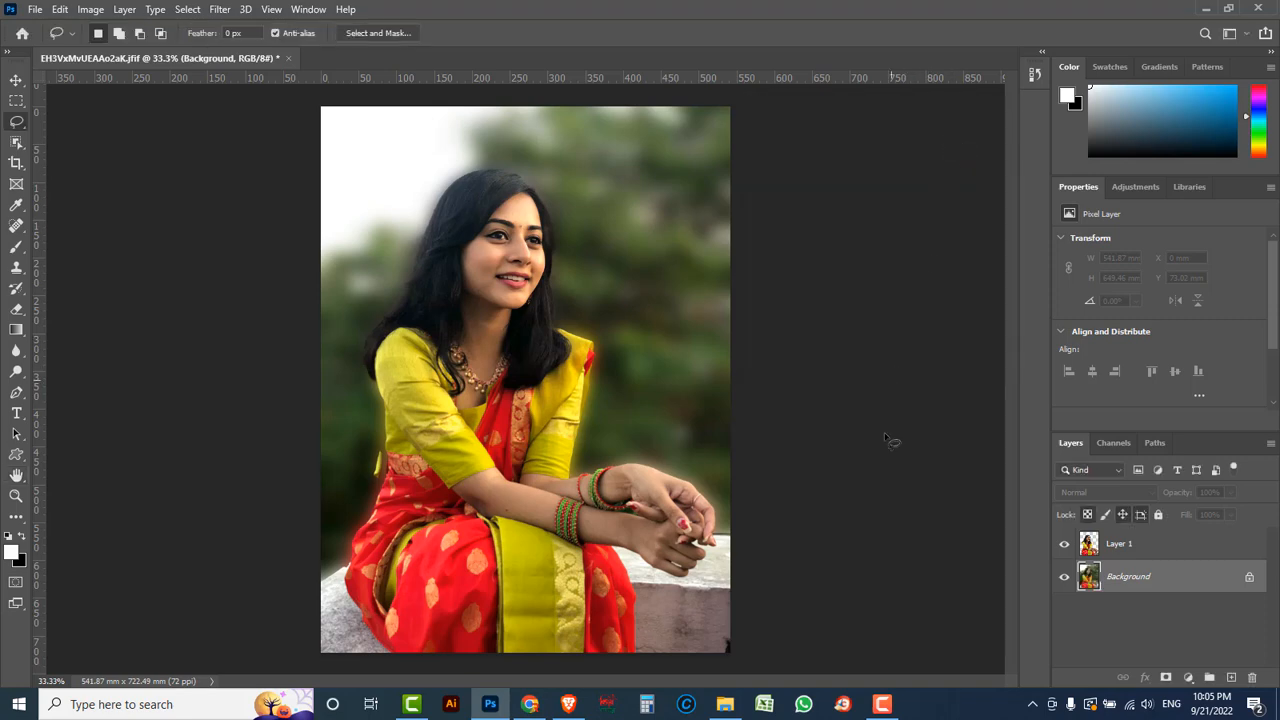
# Open the Camera Raw Filter on Layer 1 and set Texture to +6 and Clarity to +18.
pyautogui.click(1150, 550)
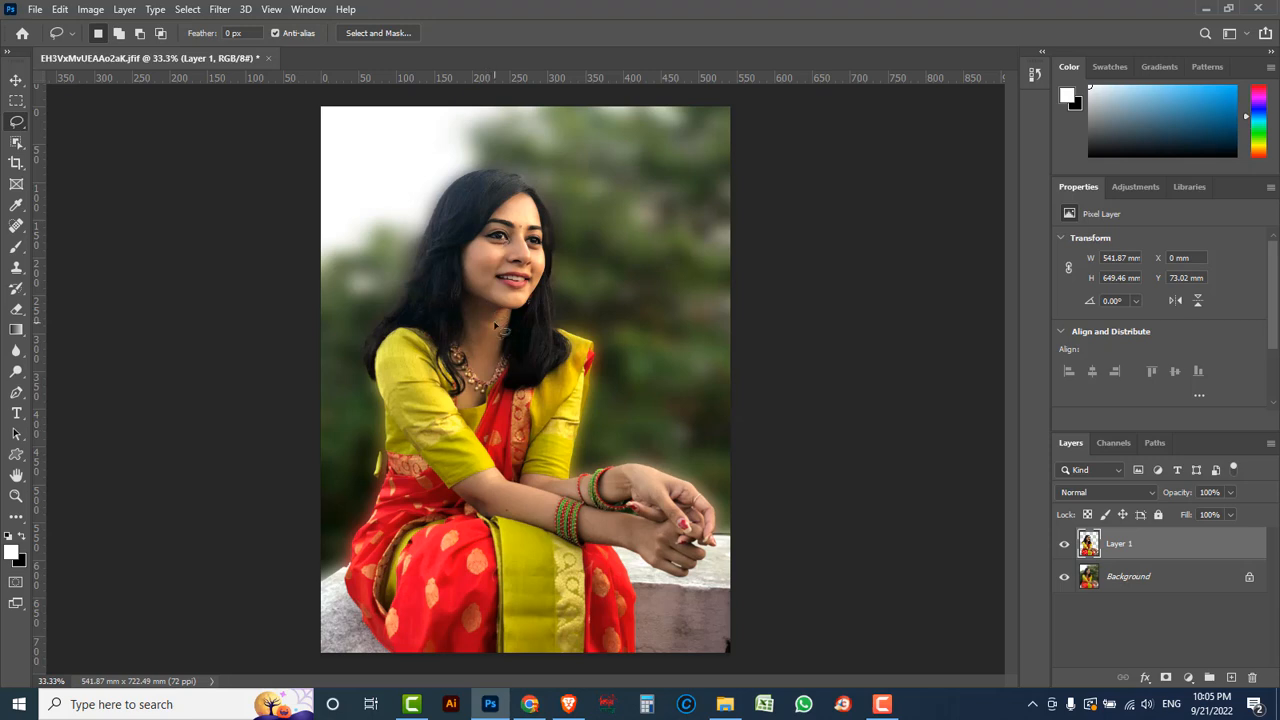
pyautogui.click(219, 10)
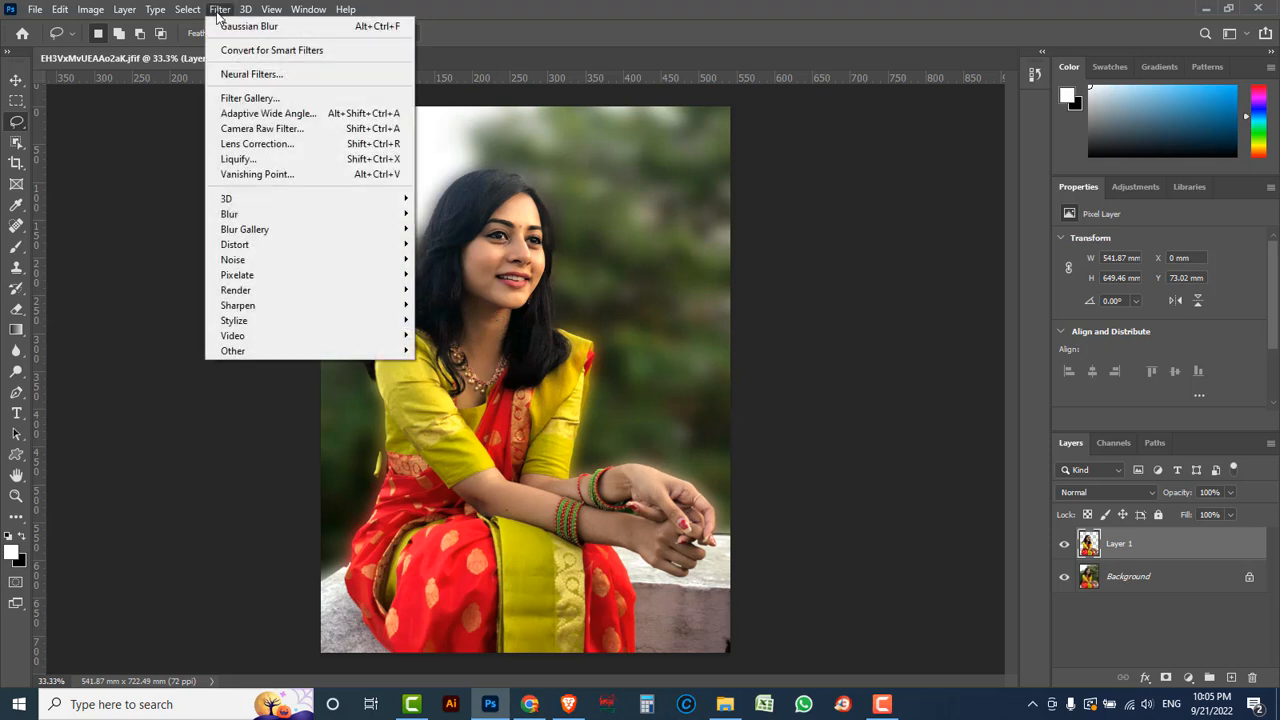
pyautogui.click(286, 134)
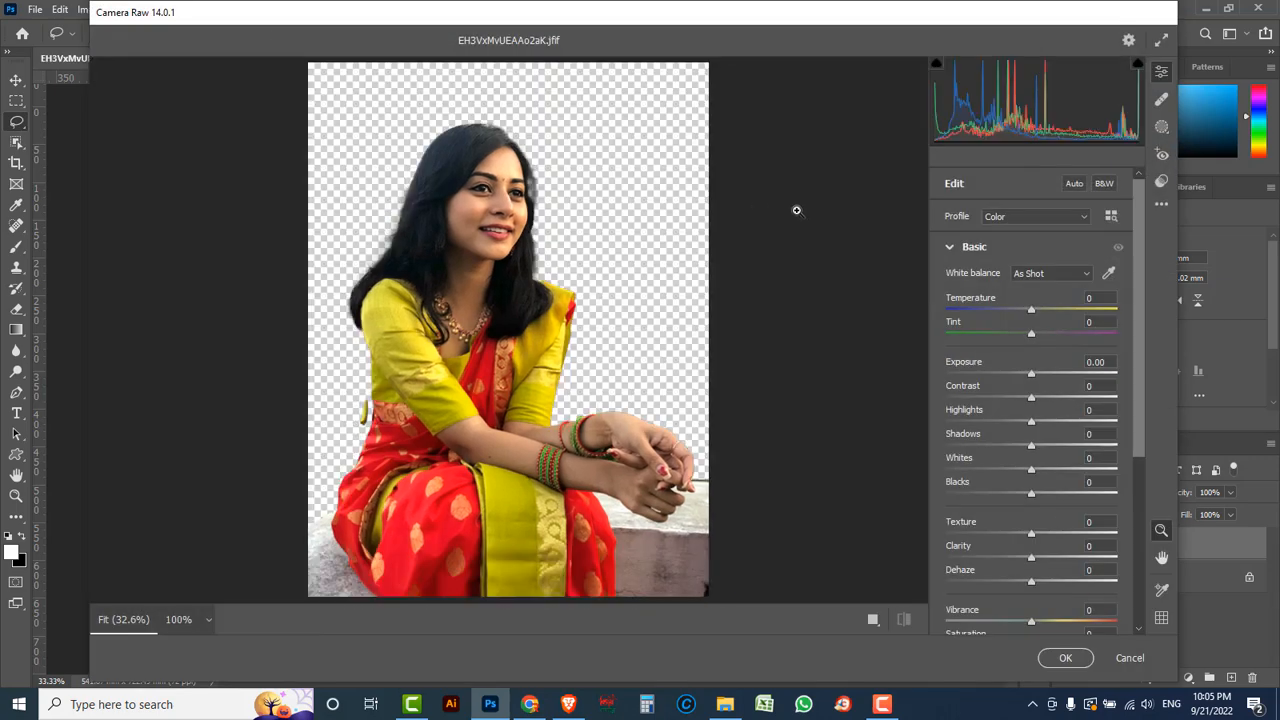
pyautogui.moveTo(1142, 226); pyautogui.dragTo(1142, 310)
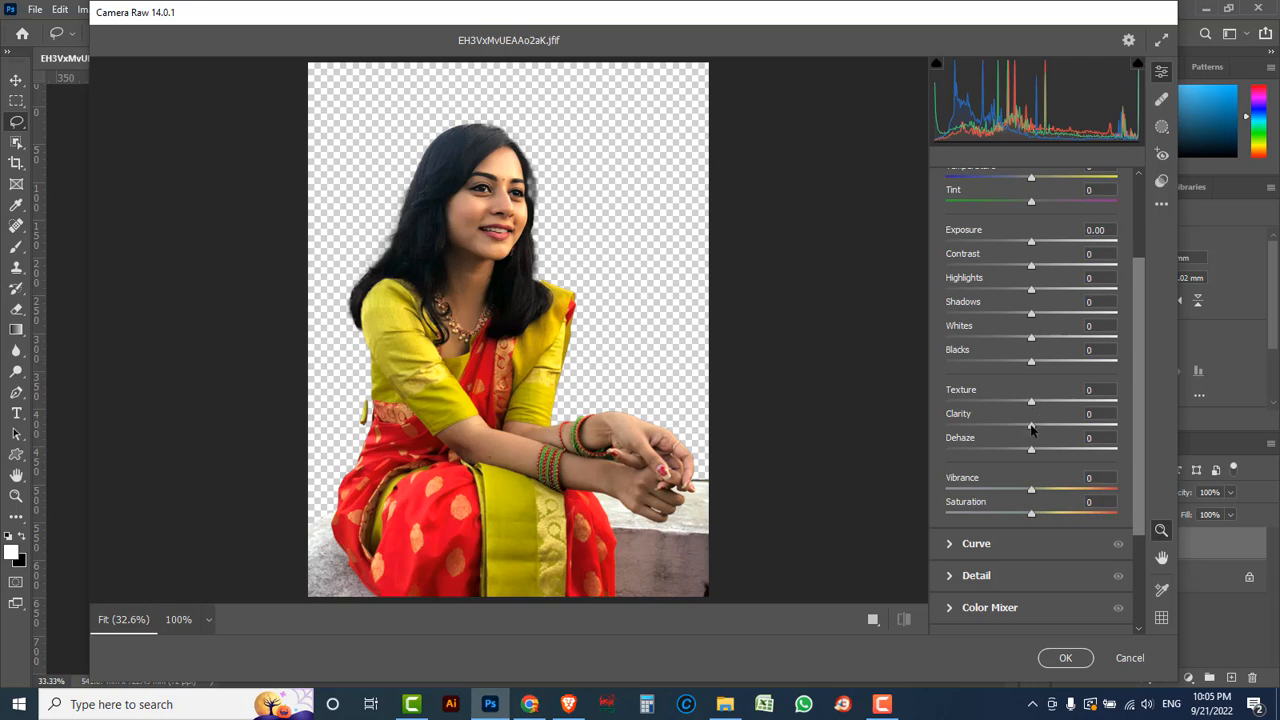
pyautogui.moveTo(1031, 428)
pyautogui.mouseDown()
pyautogui.moveTo(1046, 429)
pyautogui.moveTo(1036, 404)
pyautogui.mouseUp()
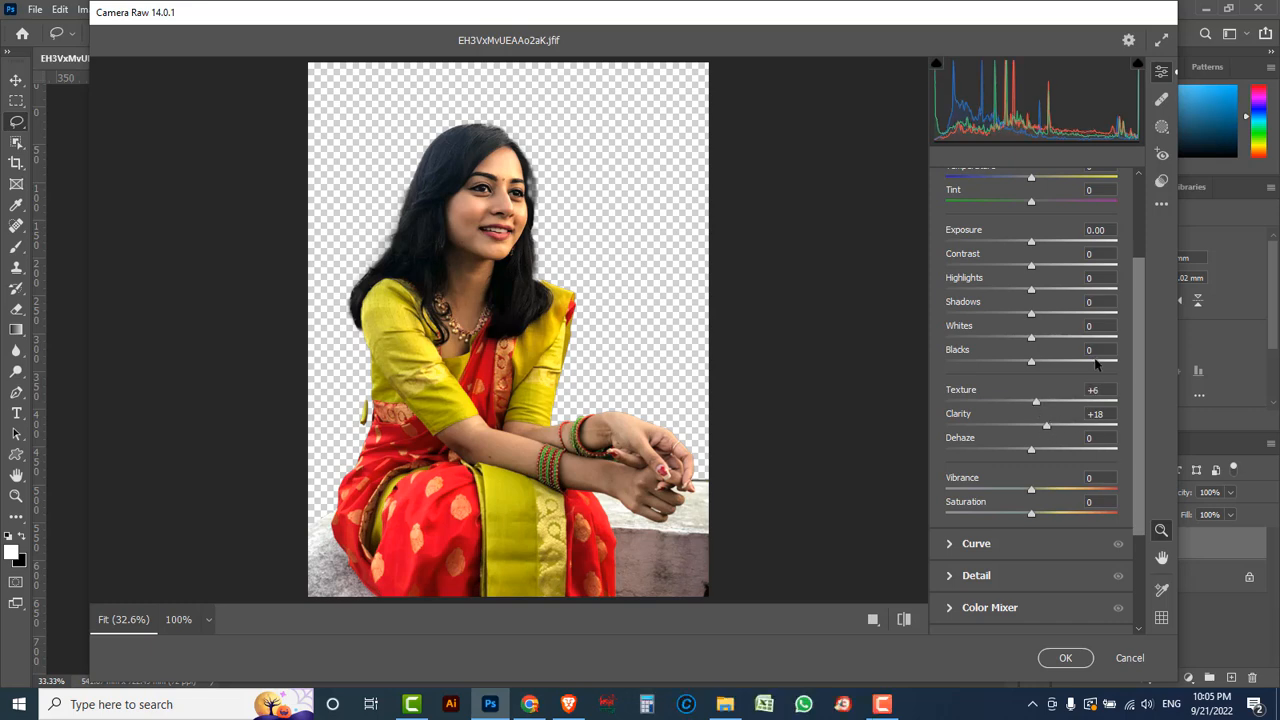
# Set the Temperature to +14, compare with the original settings, and apply the Camera Raw adjustments.
pyautogui.moveTo(1135, 349); pyautogui.dragTo(1138, 308)
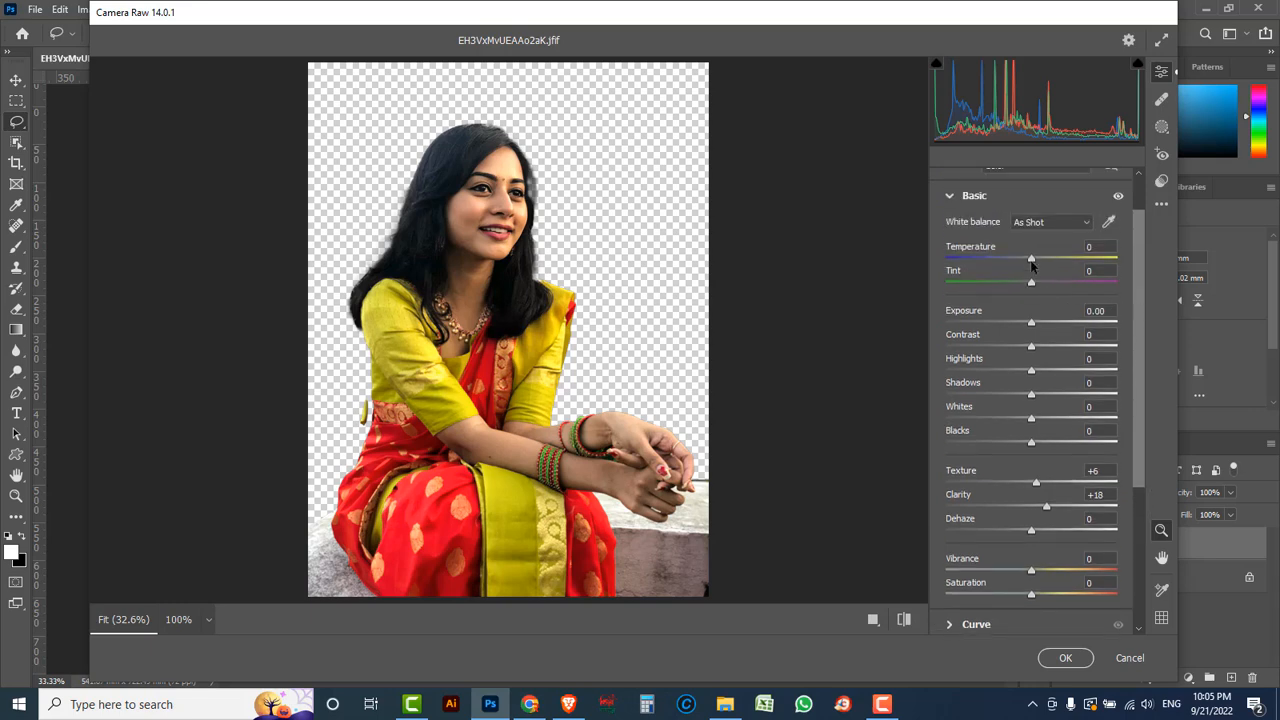
pyautogui.moveTo(1032, 262); pyautogui.dragTo(1040, 263)
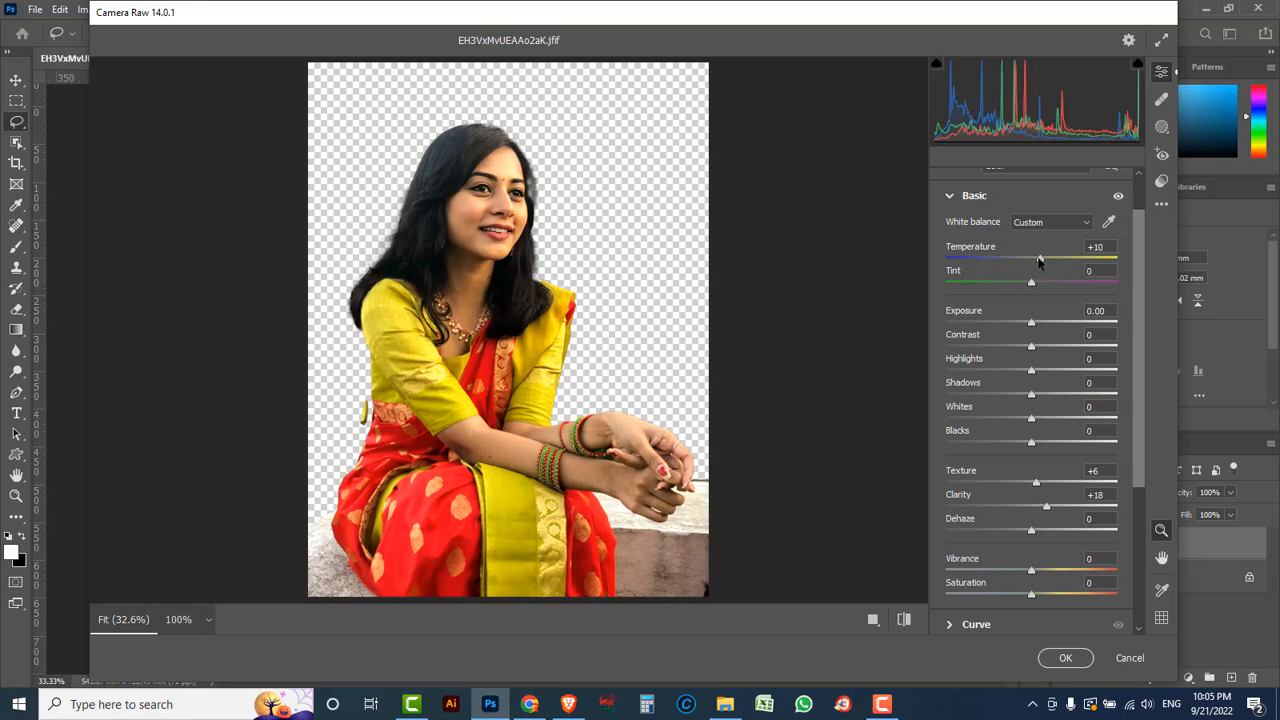
pyautogui.moveTo(1041, 260); pyautogui.dragTo(1046, 262)
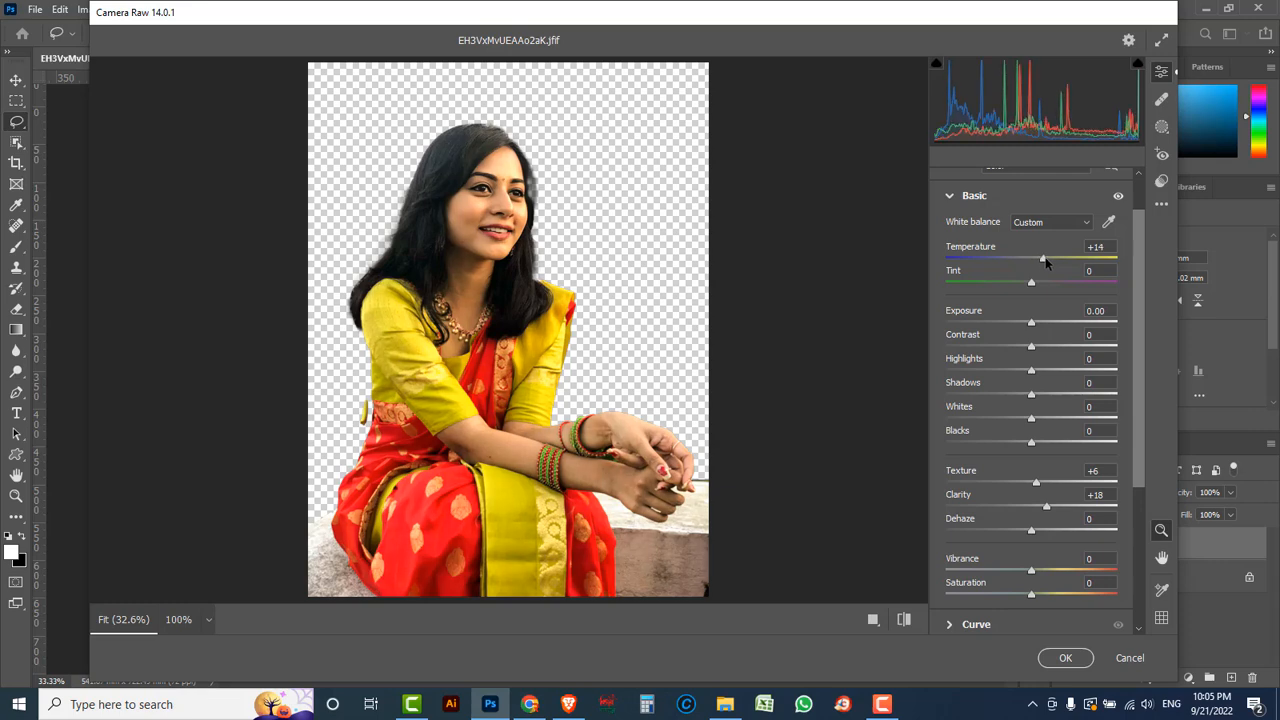
pyautogui.click(903, 620)
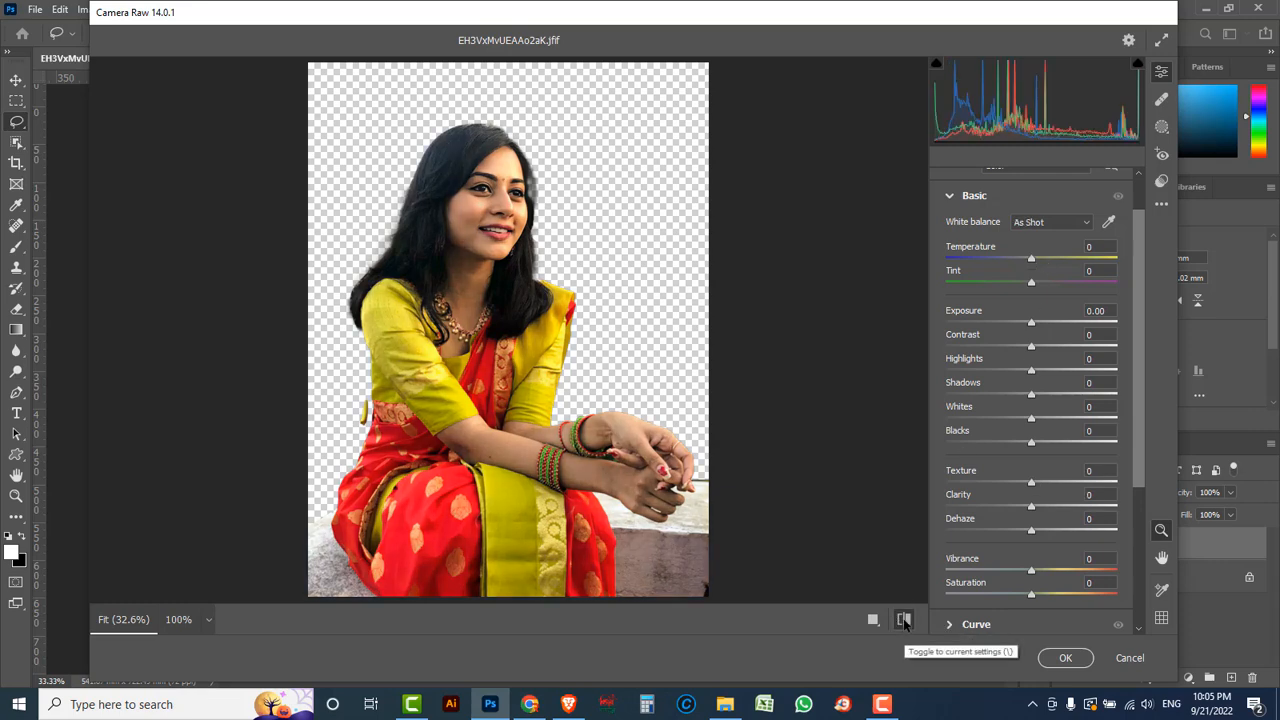
pyautogui.click(903, 620)
pyautogui.click(1068, 660)
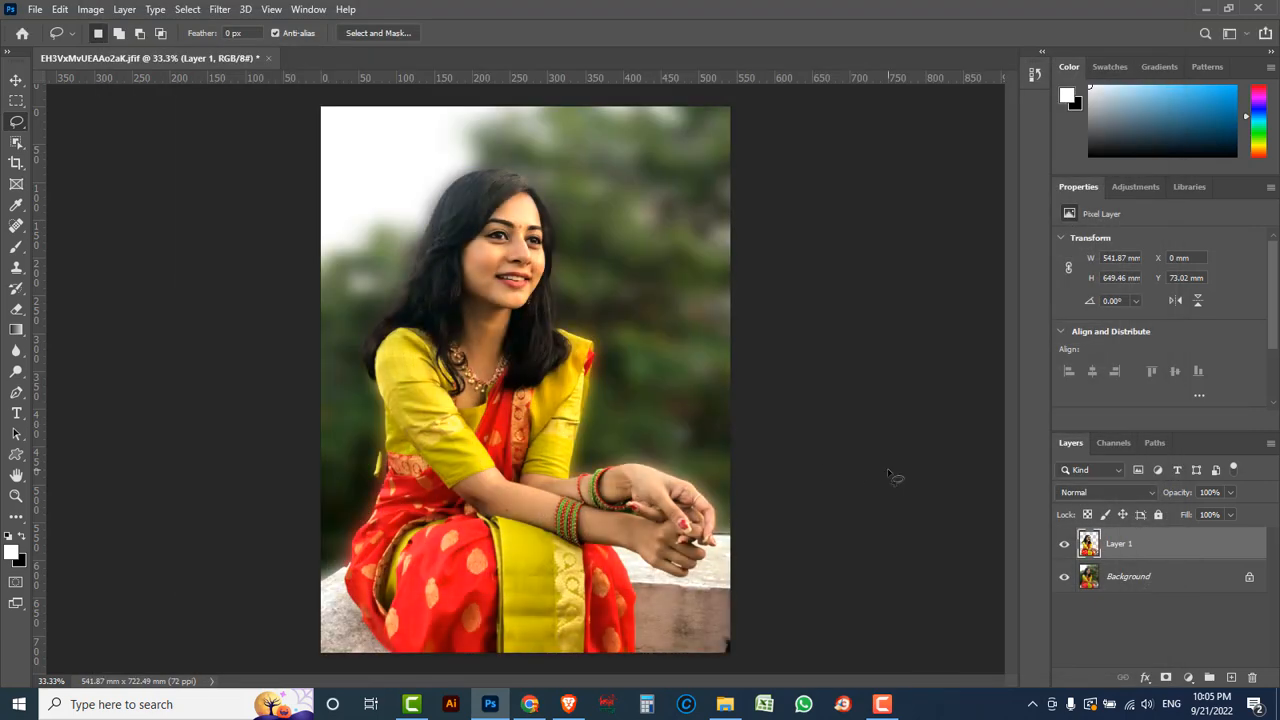
# Save the image as a Photoshop PSD file named "blur backgound in photoshop".
pyautogui.click(35, 9)
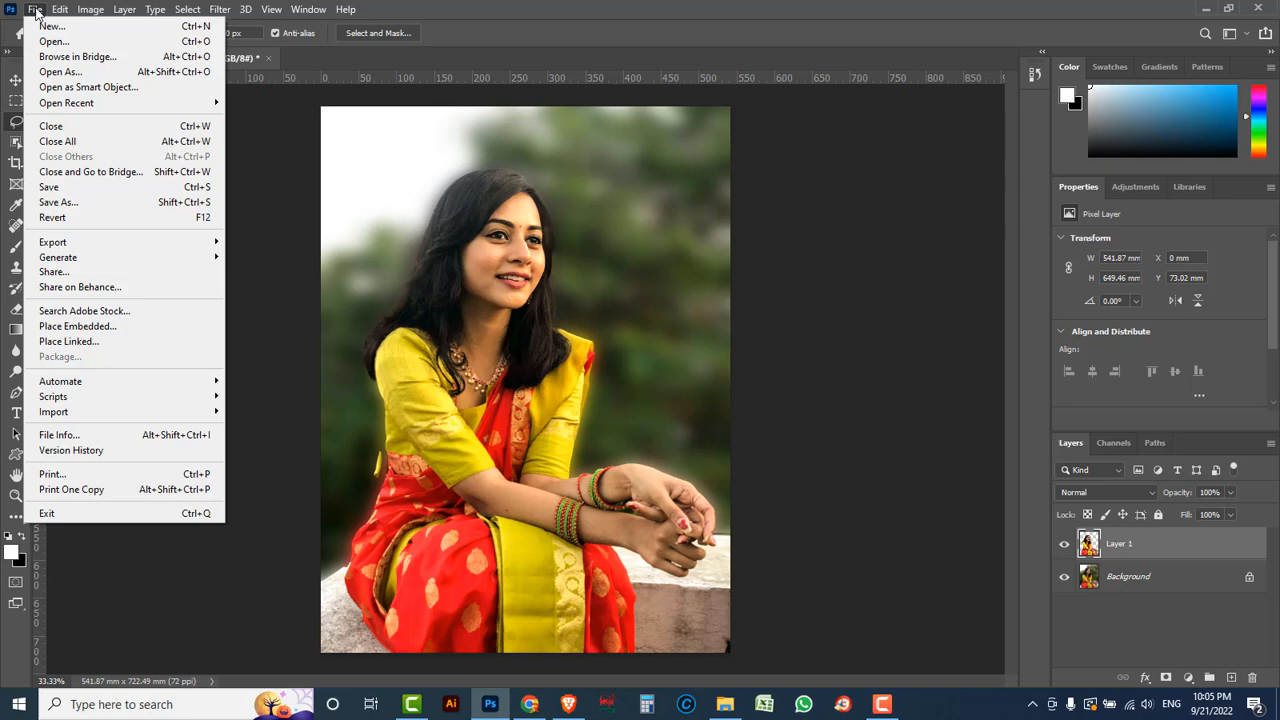
pyautogui.click(60, 202)
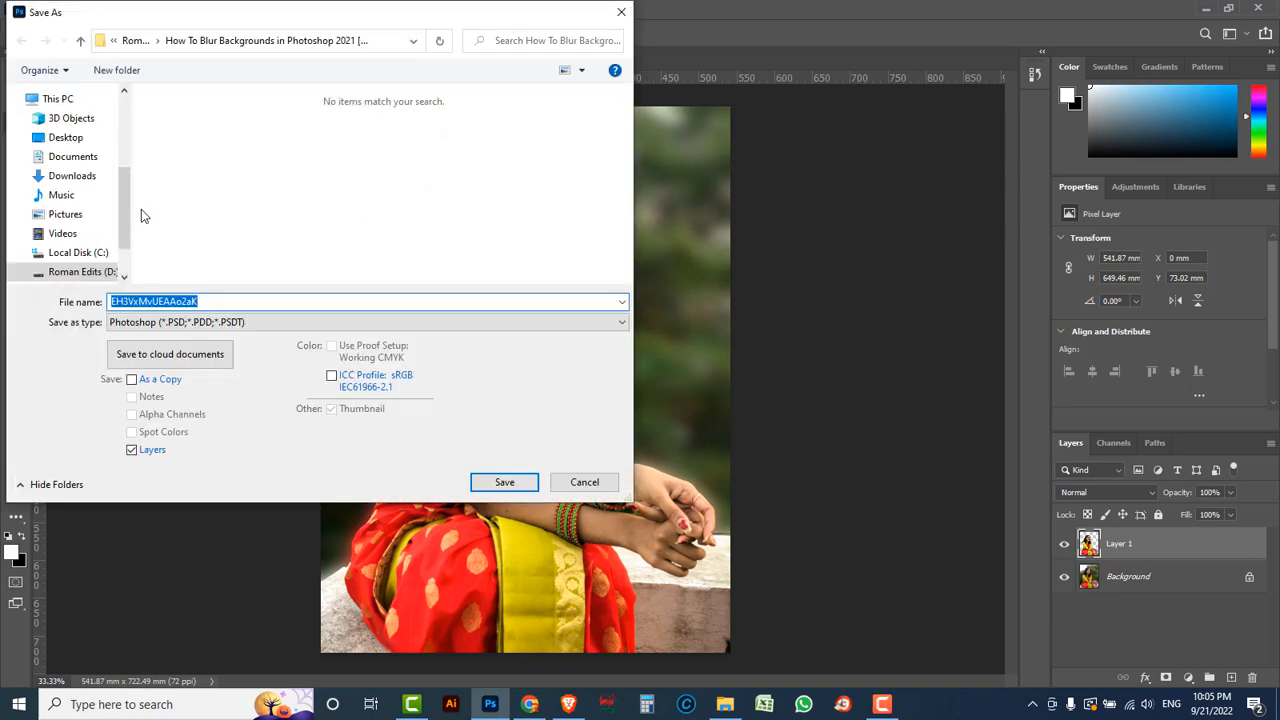
pyautogui.write('blu')
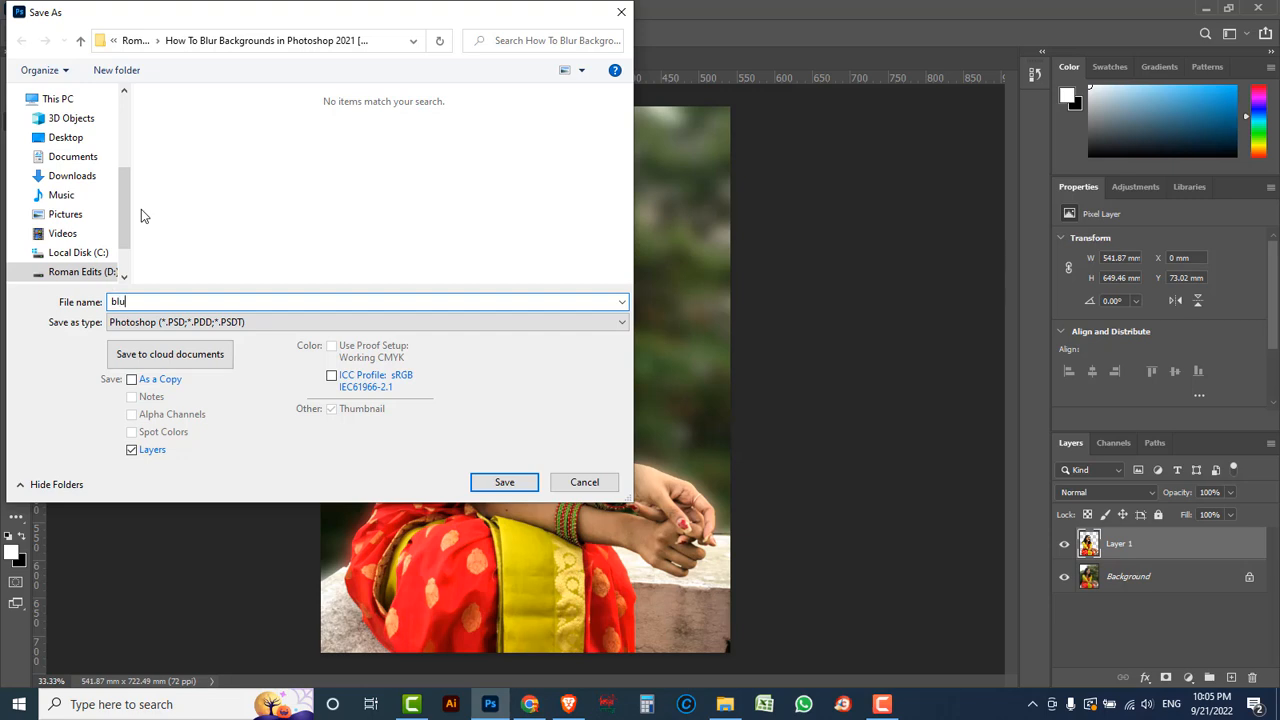
pyautogui.write('r backgound in photoshop')
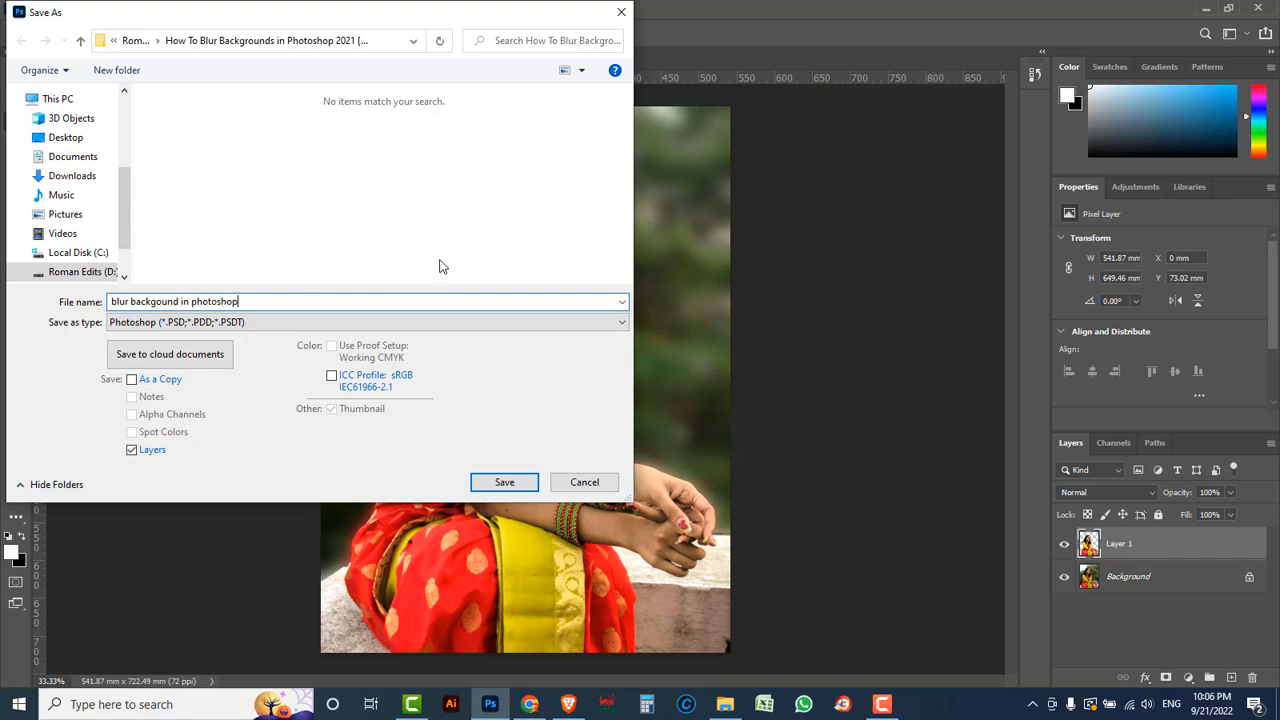
pyautogui.click(505, 484)
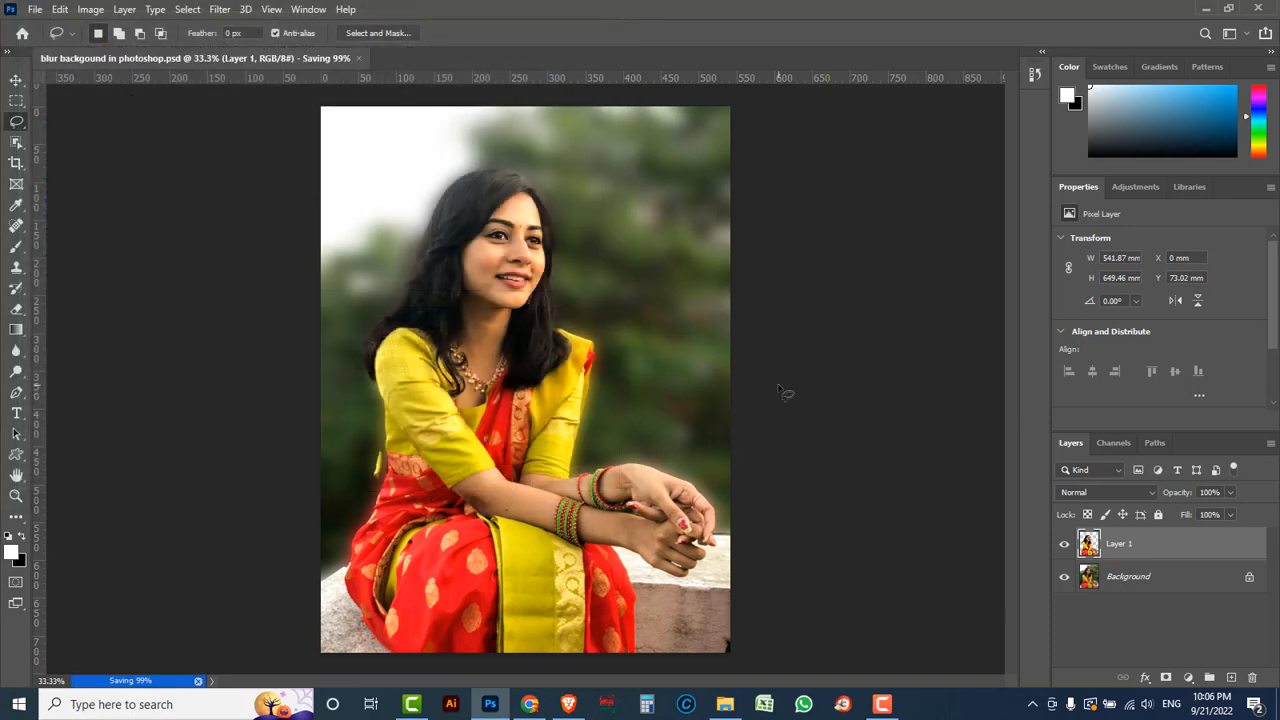